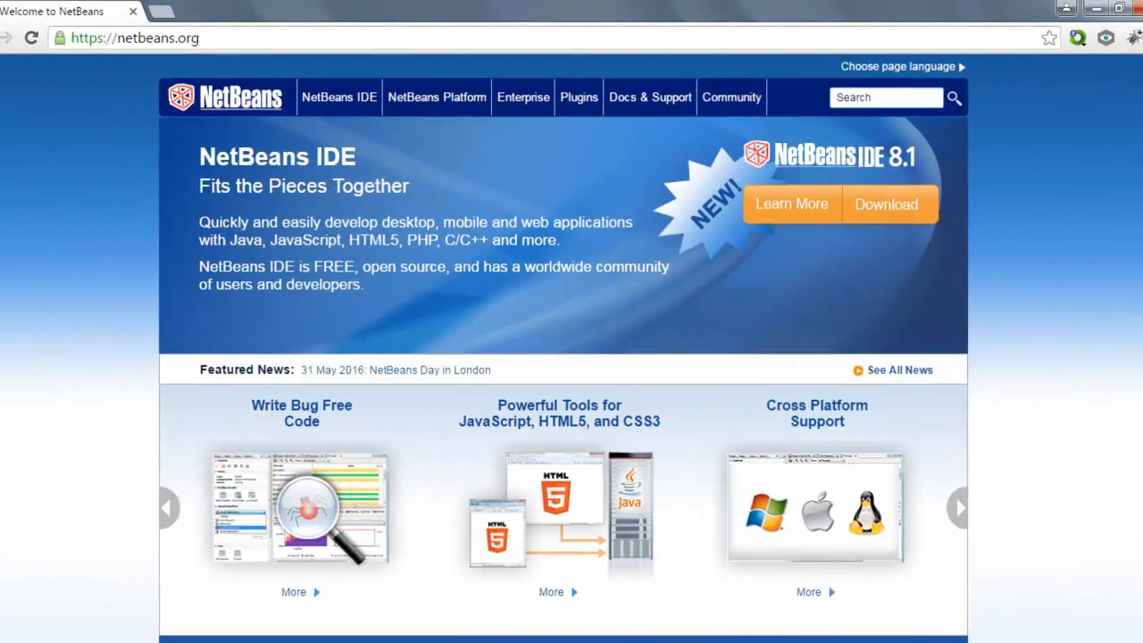
Step: Open the NetBeans IDE 8.1 download page and download the Java EE bundle for Windows
{"action": "left_click", "coordinate": [882, 207]}
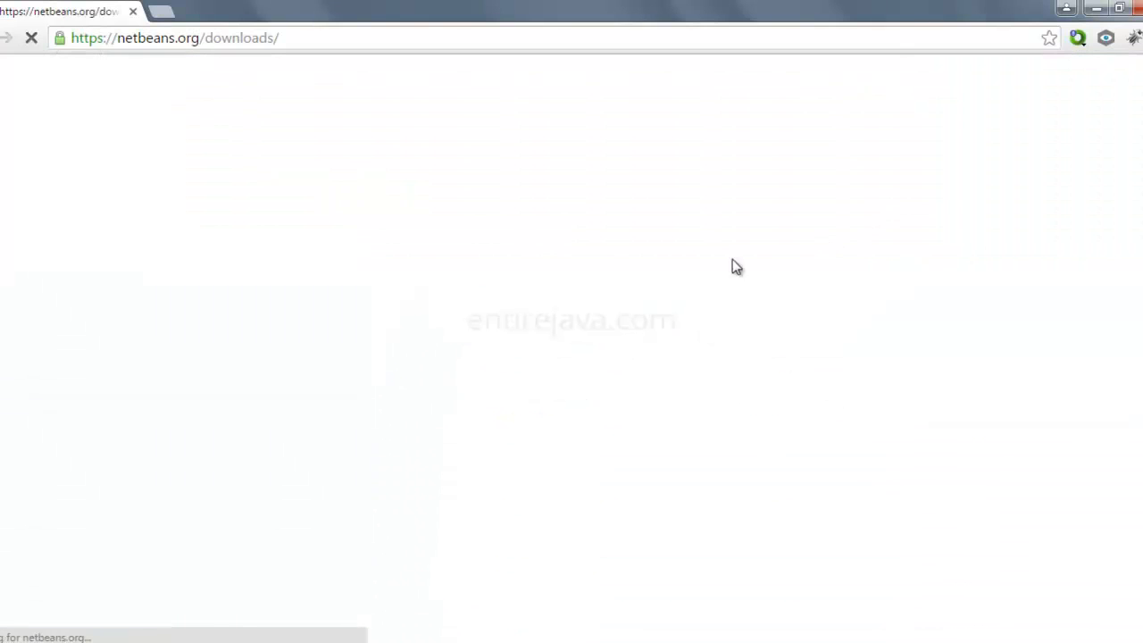
{"action": "key", "text": "alt+Left"}
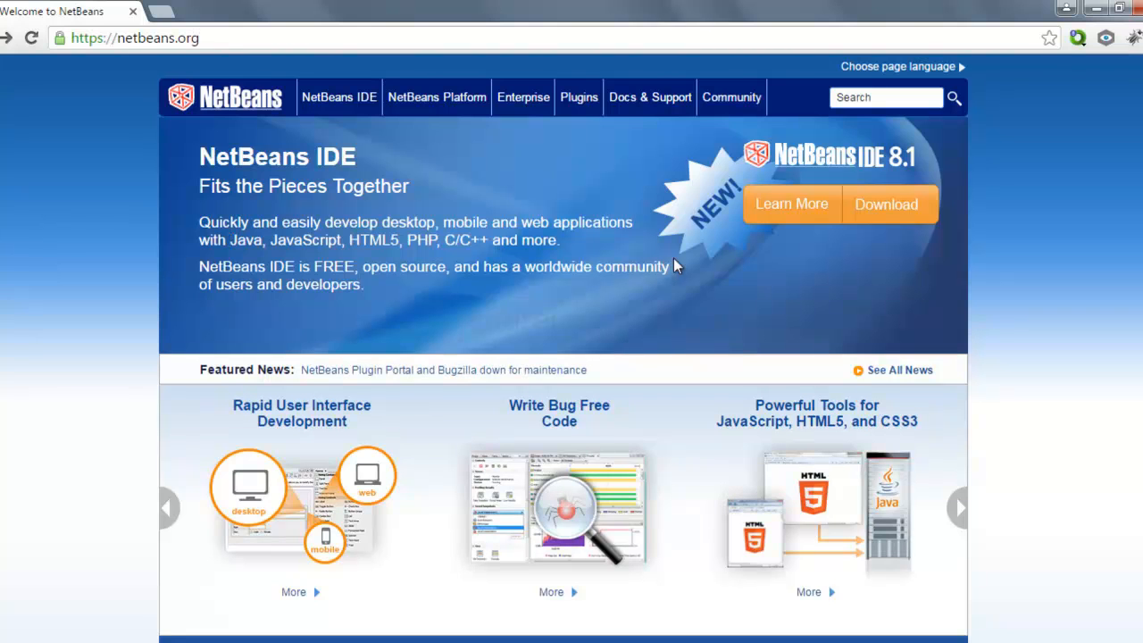
{"action": "left_click", "coordinate": [903, 214]}
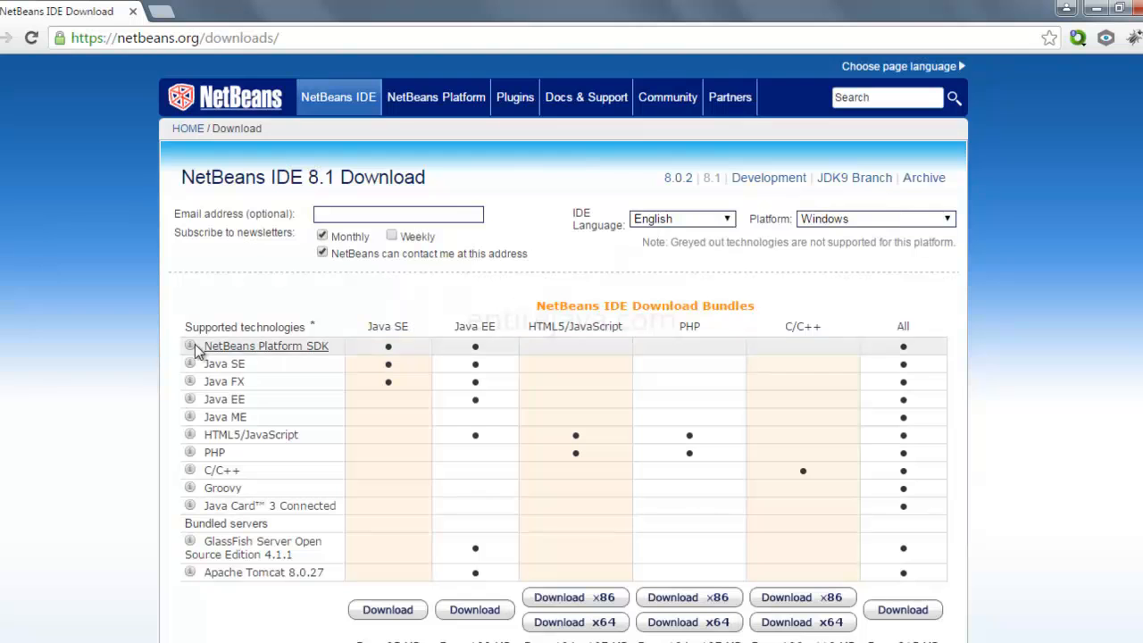
{"action": "scroll", "coordinate": [23, 373], "scroll_direction": "down", "scroll_amount": 2}
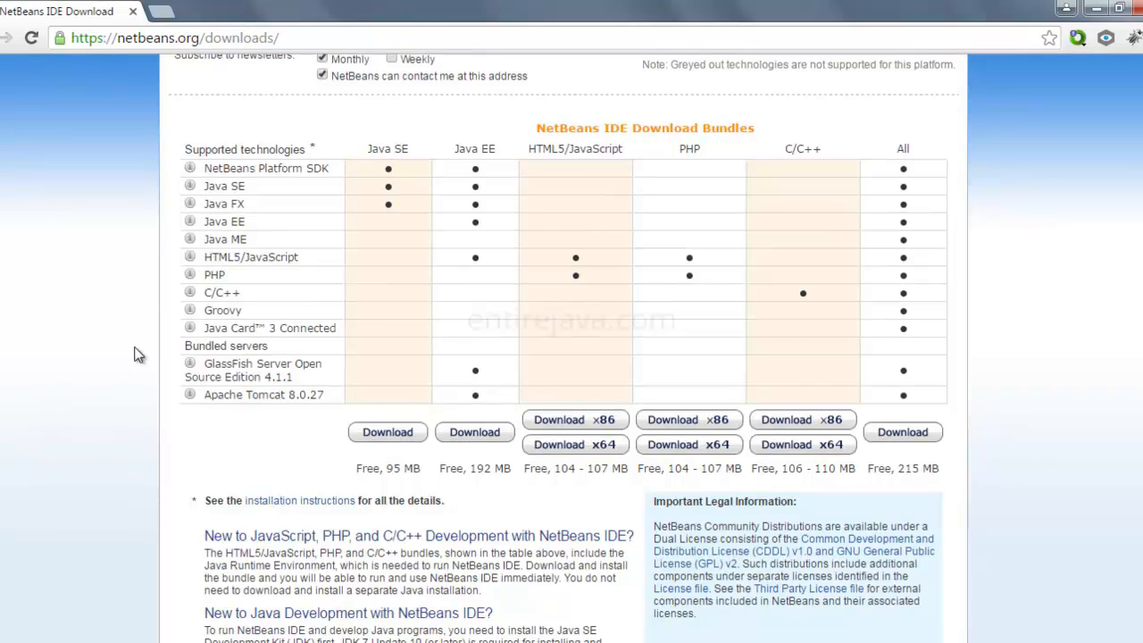
{"action": "left_click", "coordinate": [479, 438]}
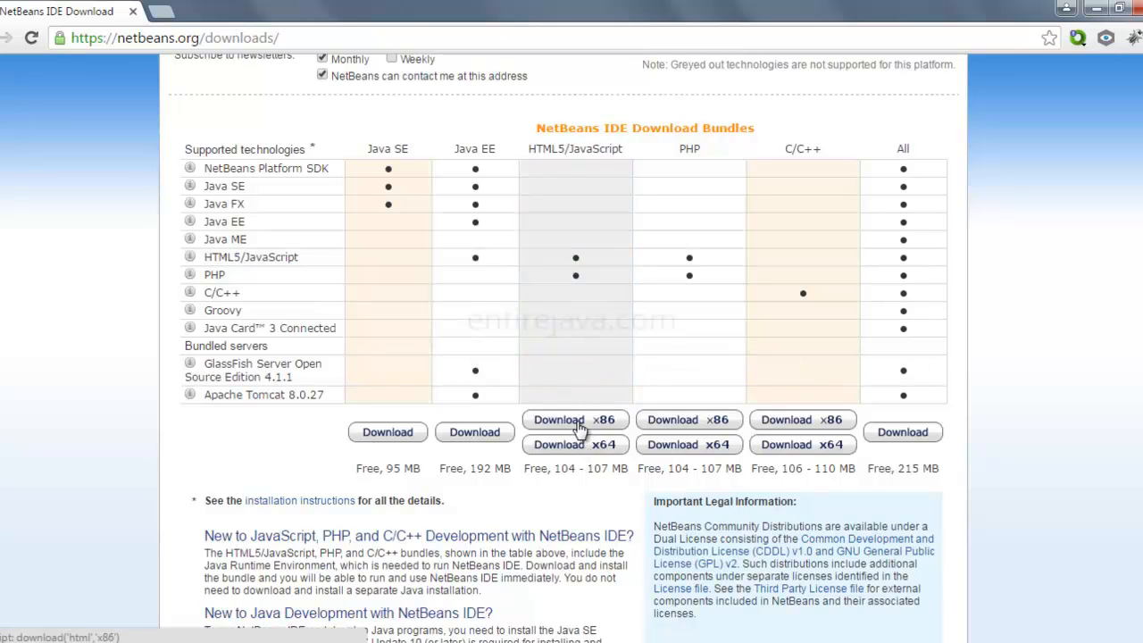
{"action": "left_click", "coordinate": [467, 434]}
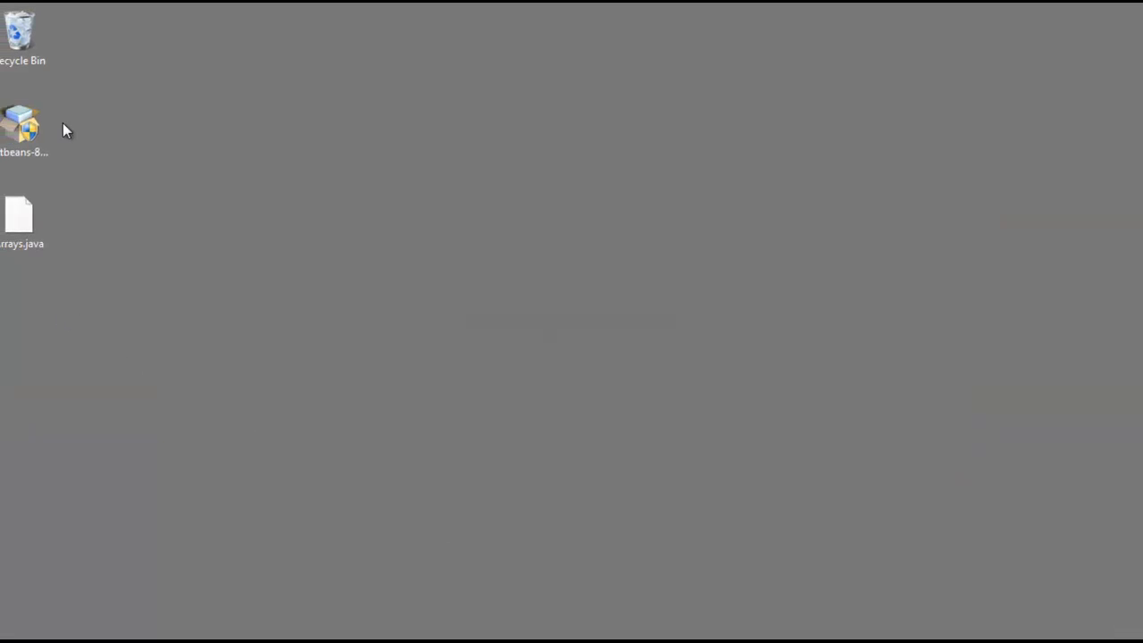
Step: Launch the downloaded netbeans-8.1-javaee-windows installer and exclude GlassFish Server Open Source Edition 4.1.1 from the installation
{"action": "left_click", "coordinate": [18, 127]}
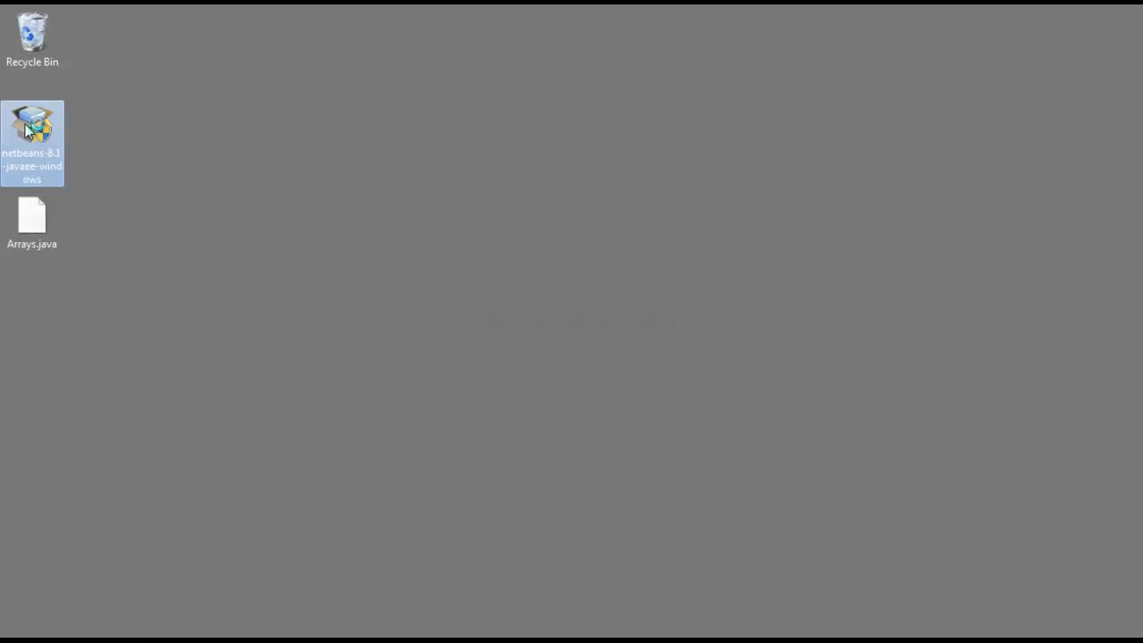
{"action": "double_click", "coordinate": [25, 130]}
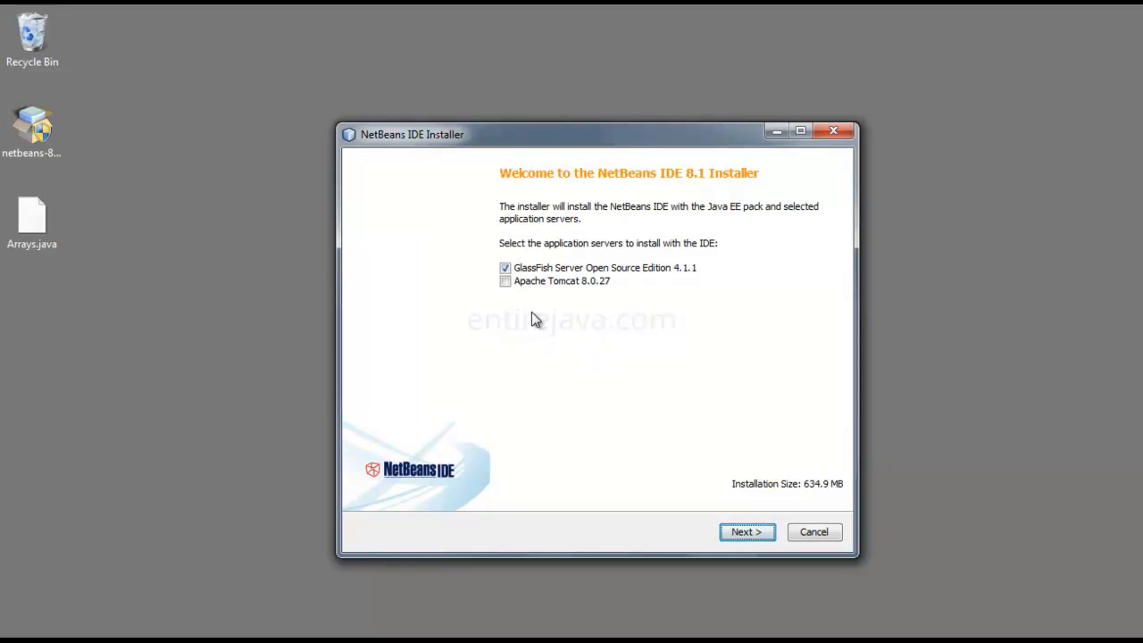
{"action": "left_click", "coordinate": [505, 272]}
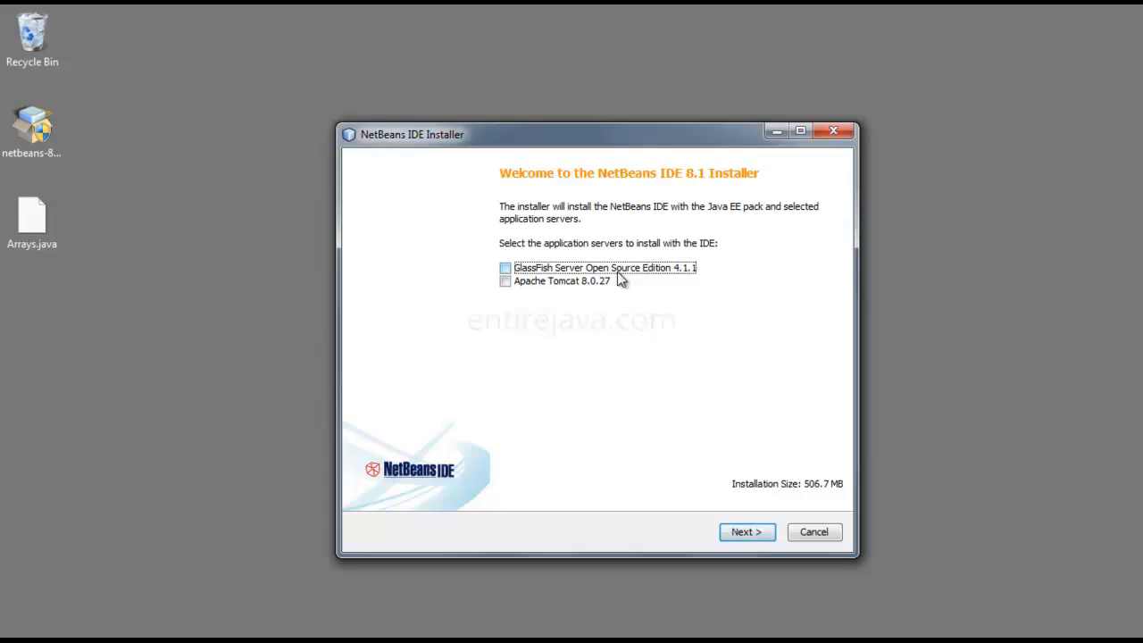
{"action": "left_click", "coordinate": [756, 531]}
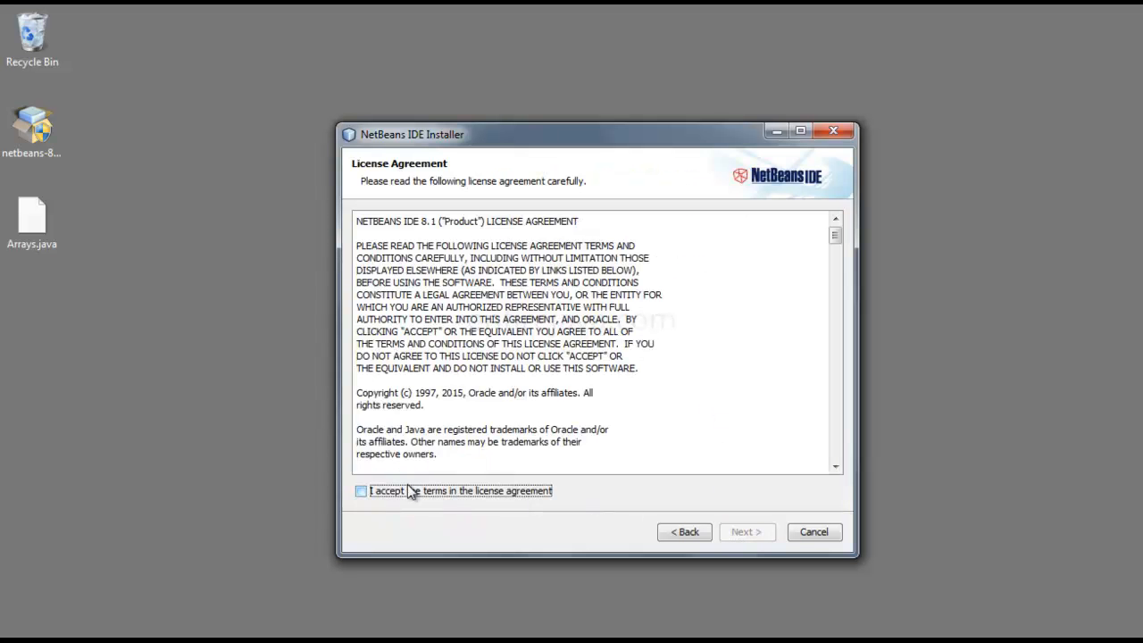
Step: Accept the license agreement and complete the NetBeans IDE 8.1 installation with the default folder, JDK and update check
{"action": "left_click", "coordinate": [361, 491]}
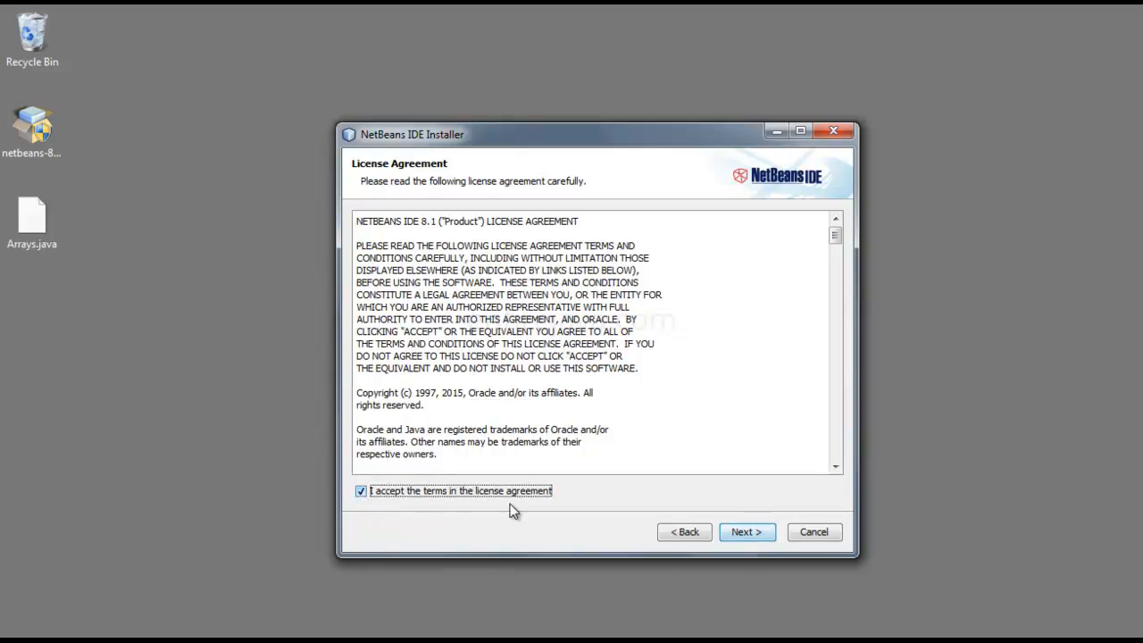
{"action": "left_click", "coordinate": [759, 531]}
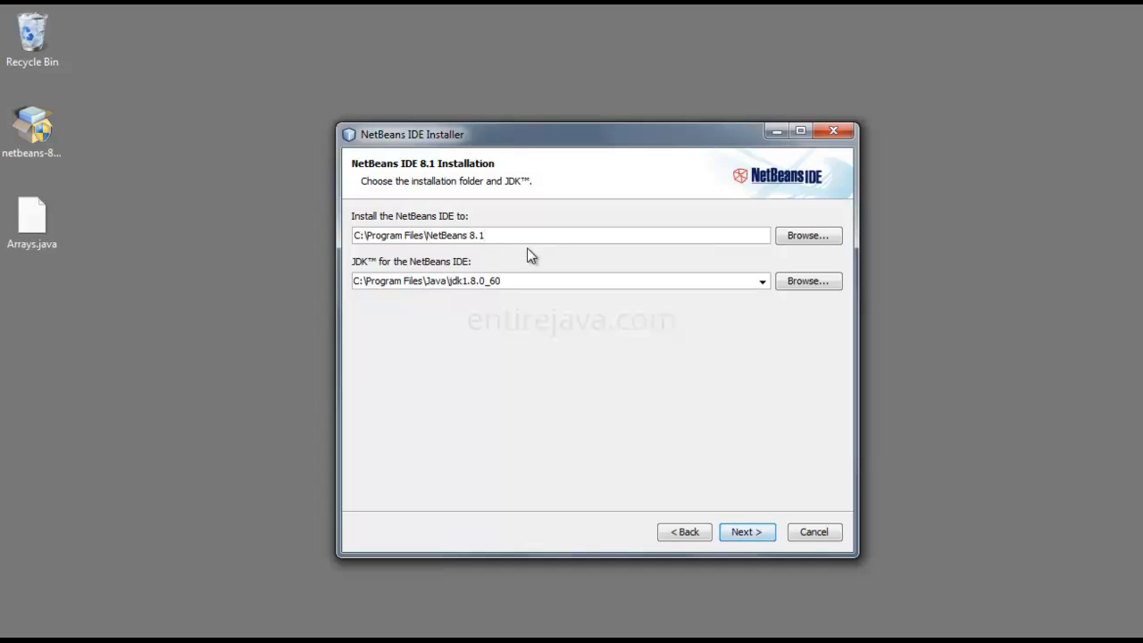
{"action": "left_click", "coordinate": [756, 534]}
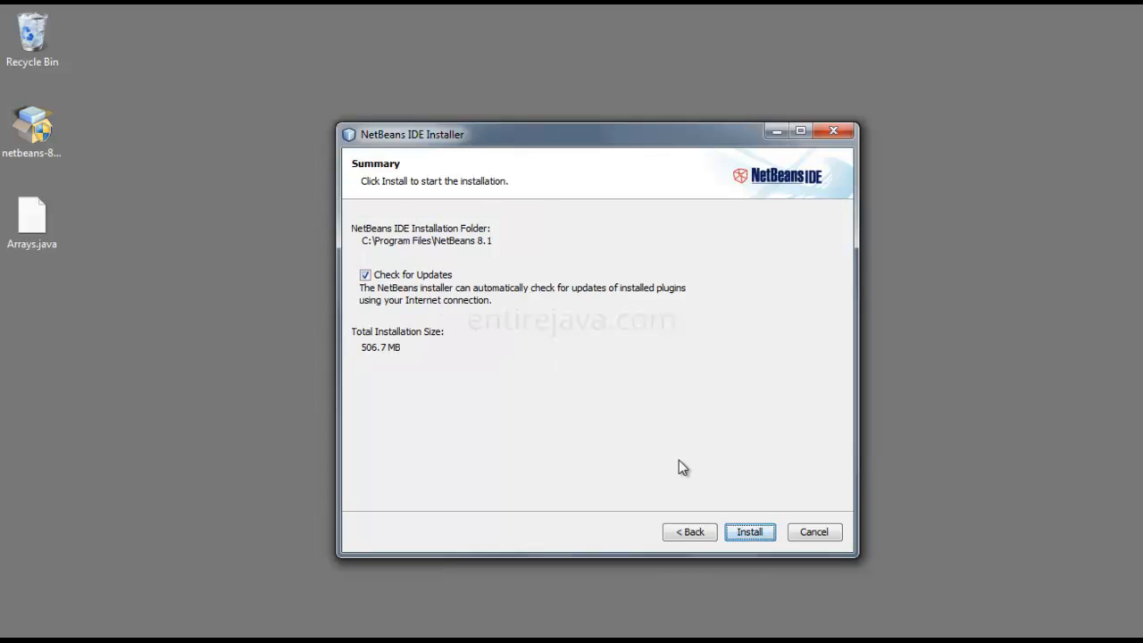
{"action": "left_click", "coordinate": [768, 533]}
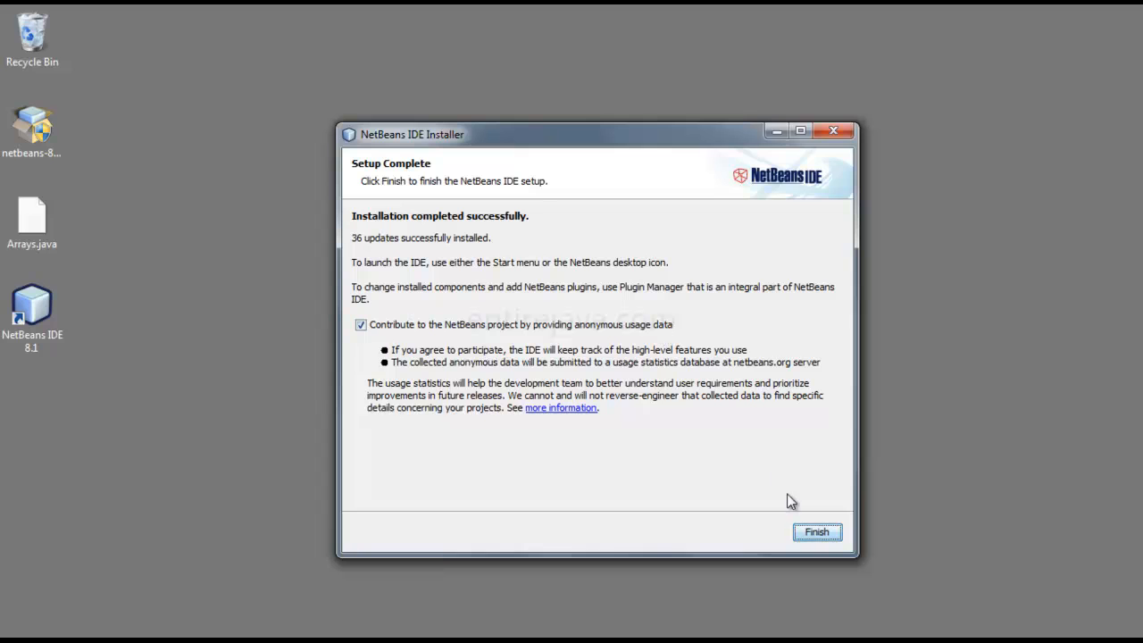
{"action": "left_click", "coordinate": [818, 533]}
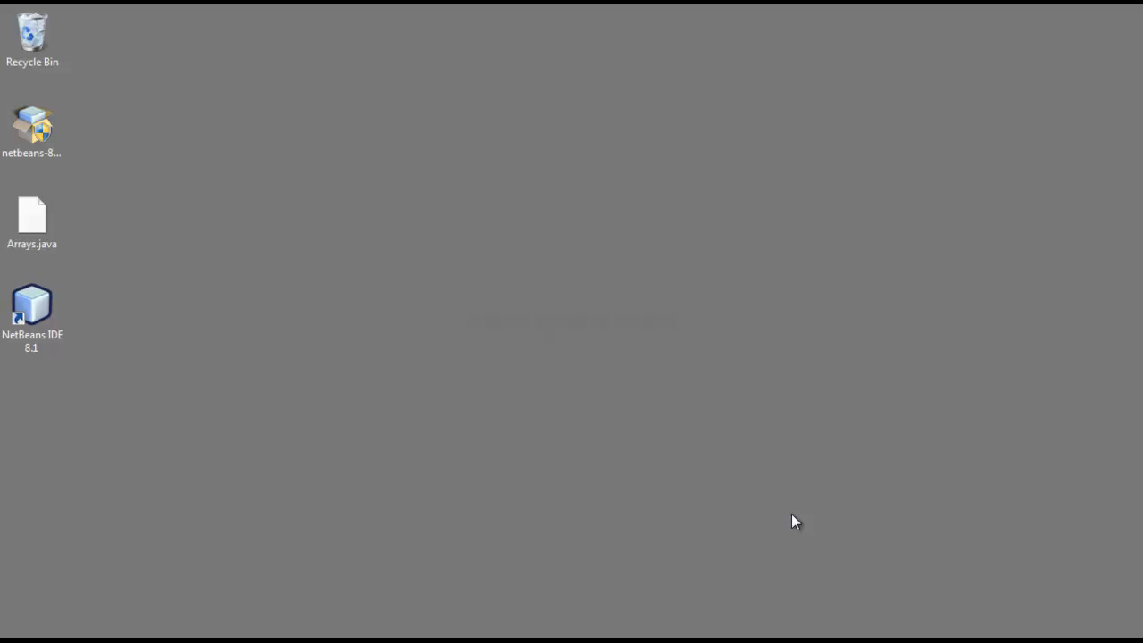
Step: Launch NetBeans IDE 8.1 from the desktop, maximize its window and close the Start Page
{"action": "double_click", "coordinate": [33, 309]}
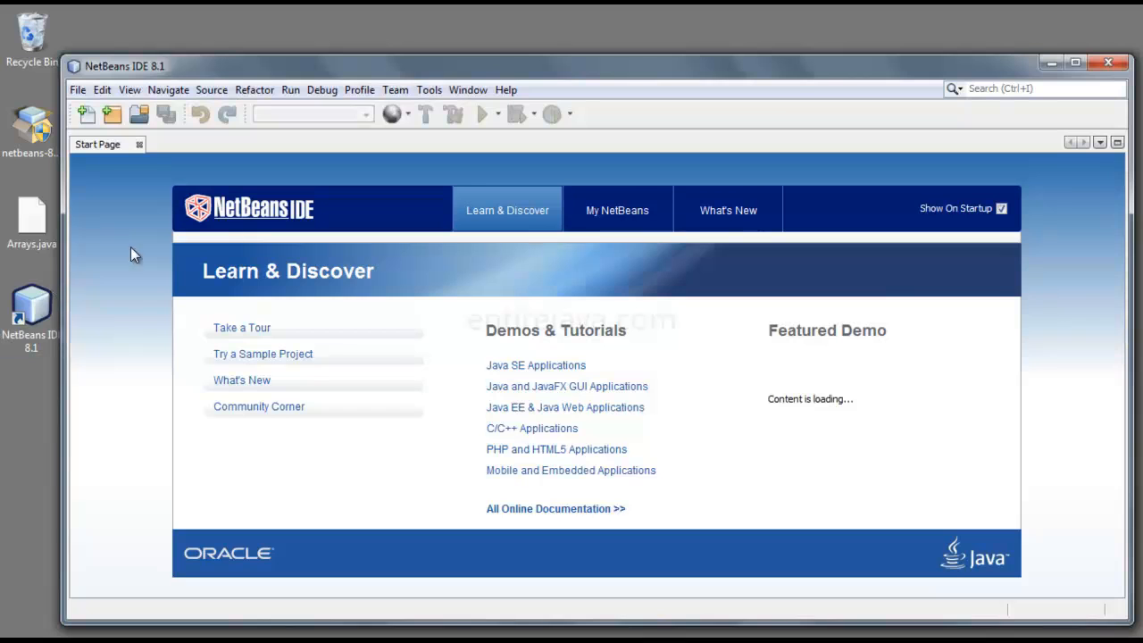
{"action": "left_click", "coordinate": [1077, 63]}
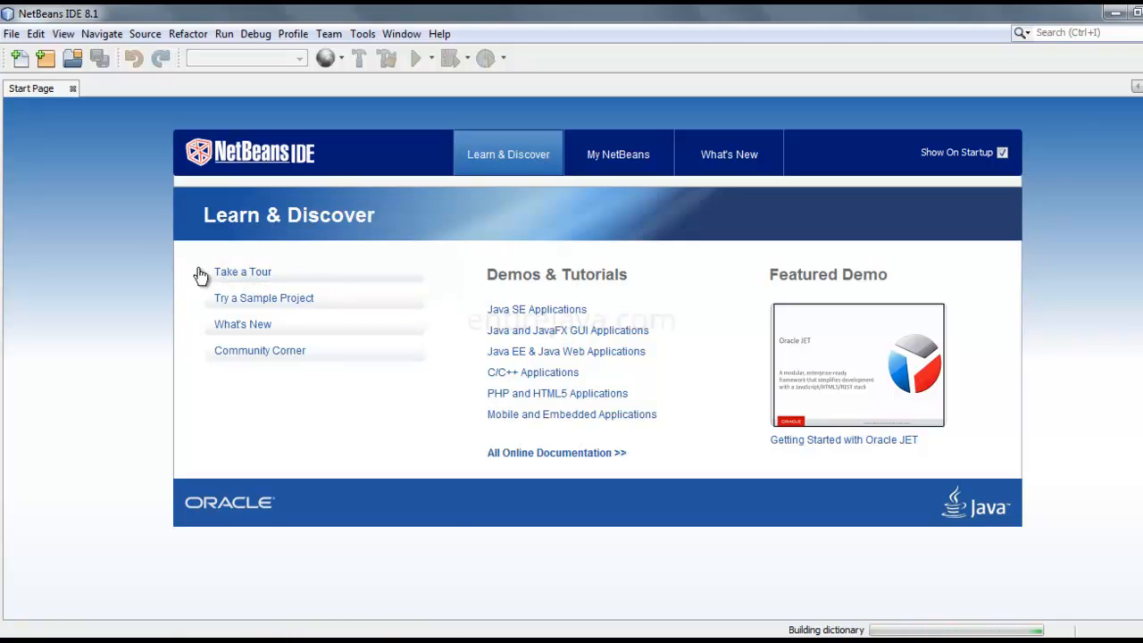
{"action": "left_click", "coordinate": [74, 88]}
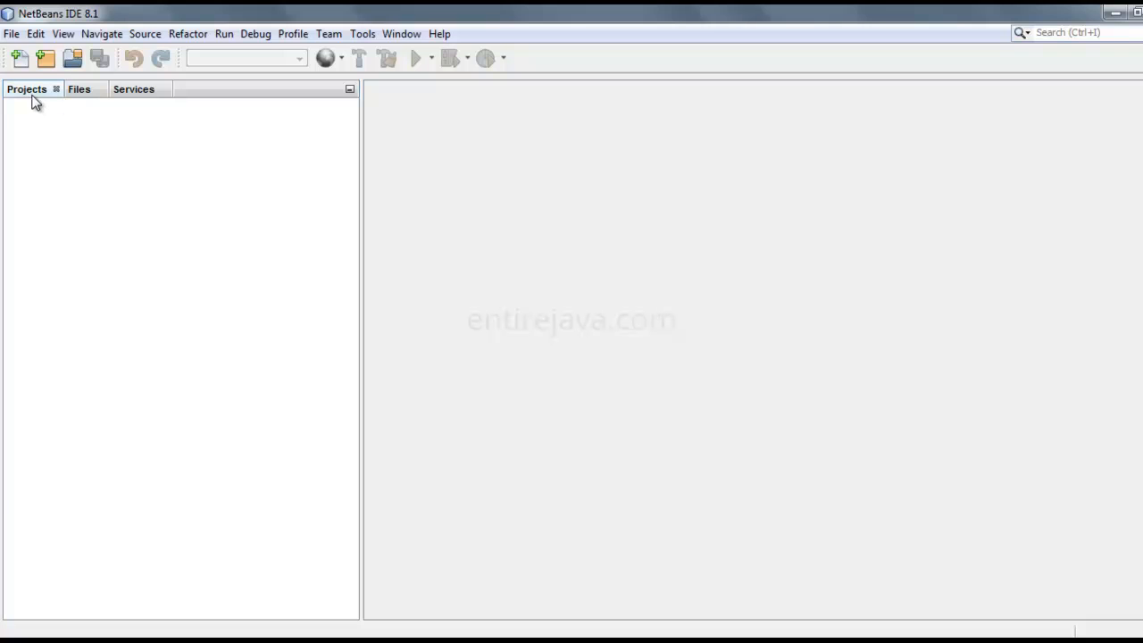
Step: Create a new Java Application project named FirstProject with a main class in the default location
{"action": "left_click", "coordinate": [12, 36]}
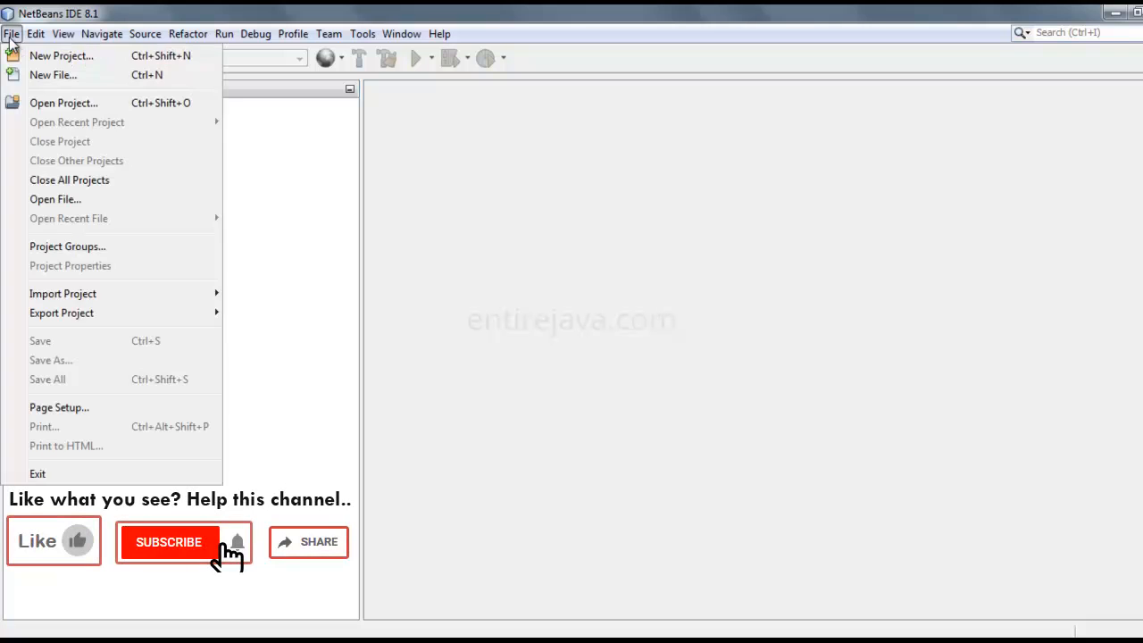
{"action": "left_click", "coordinate": [53, 56]}
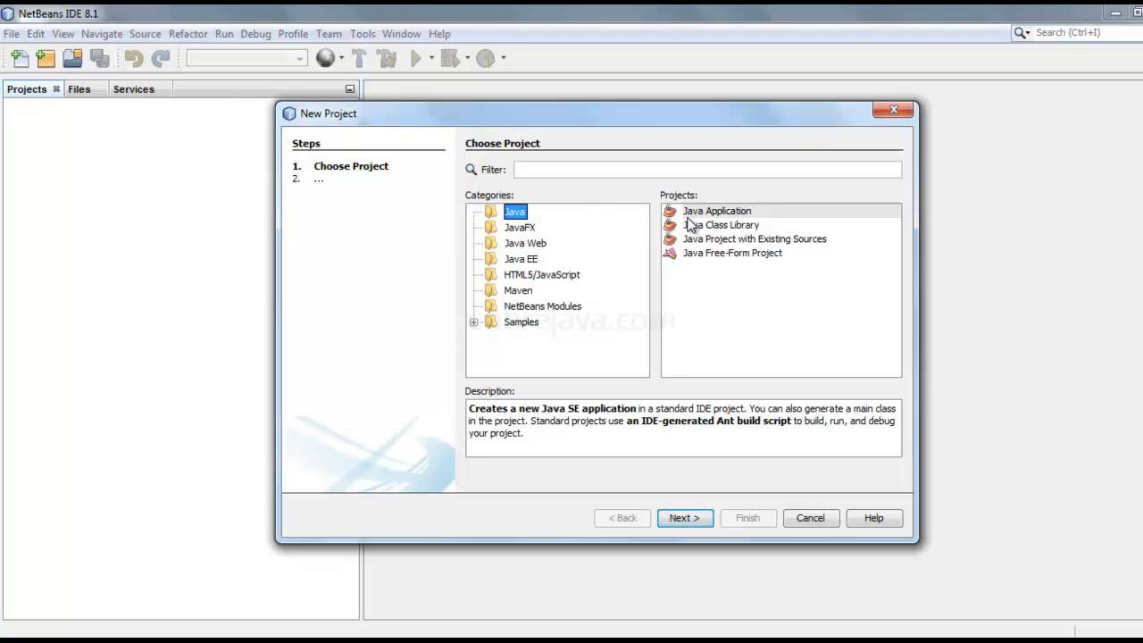
{"action": "left_click", "coordinate": [715, 219]}
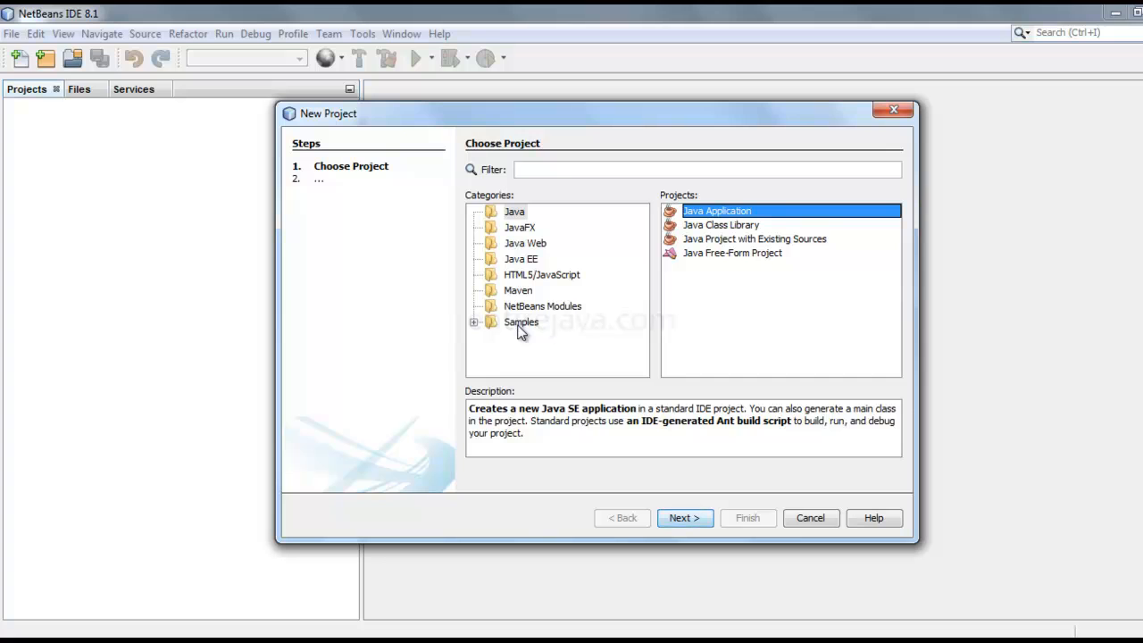
{"action": "left_click", "coordinate": [512, 212]}
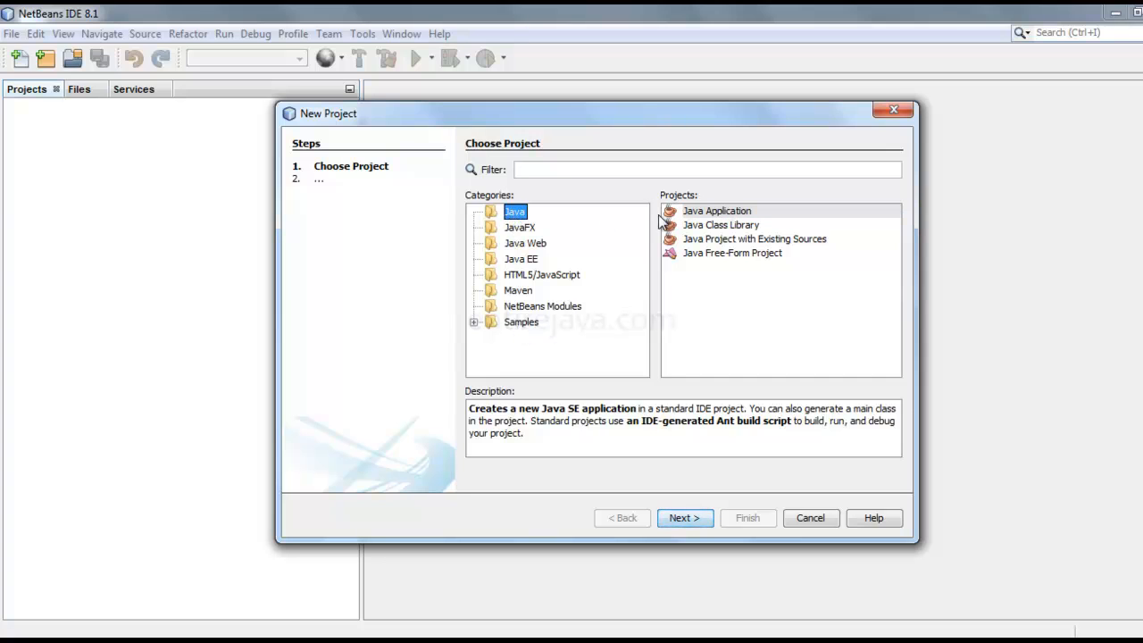
{"action": "left_click", "coordinate": [718, 214]}
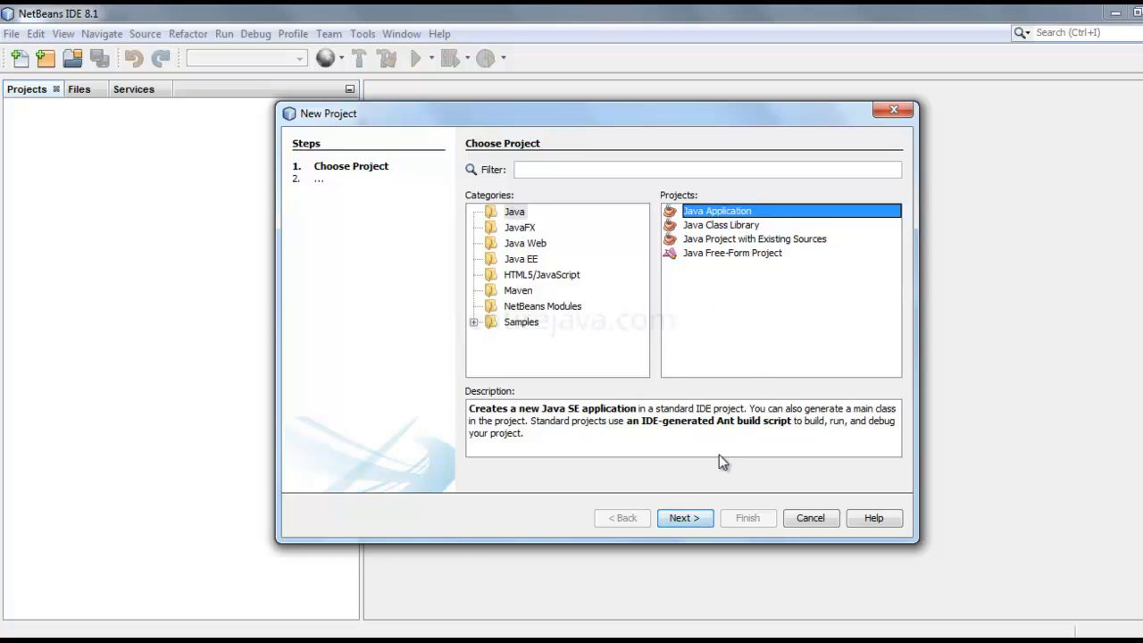
{"action": "left_click", "coordinate": [697, 520]}
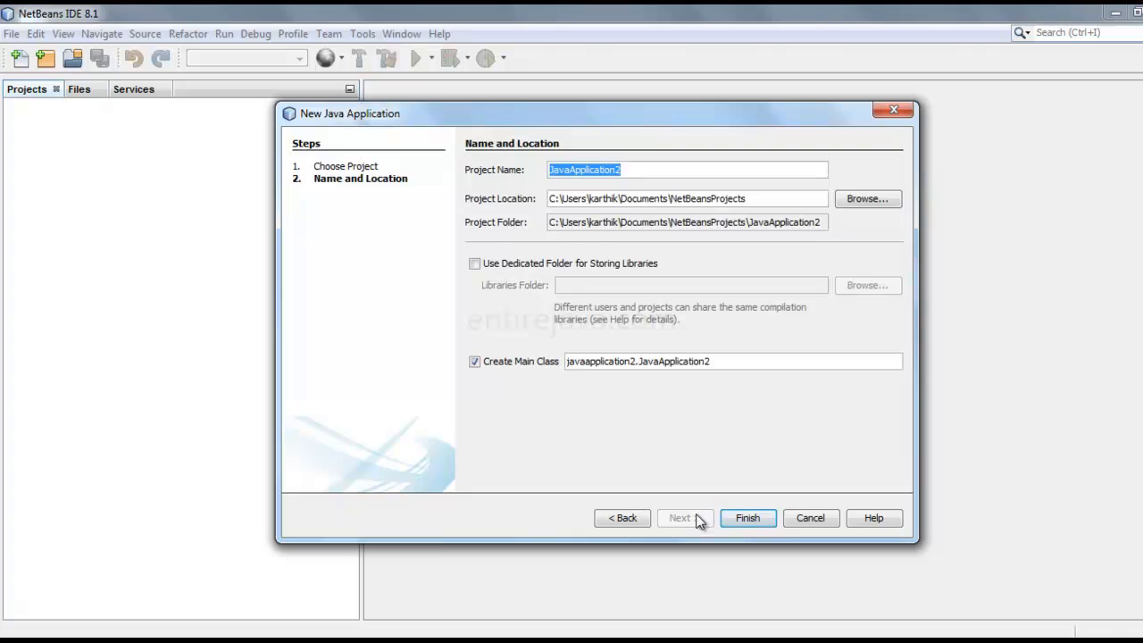
{"action": "type", "text": "FirstProject"}
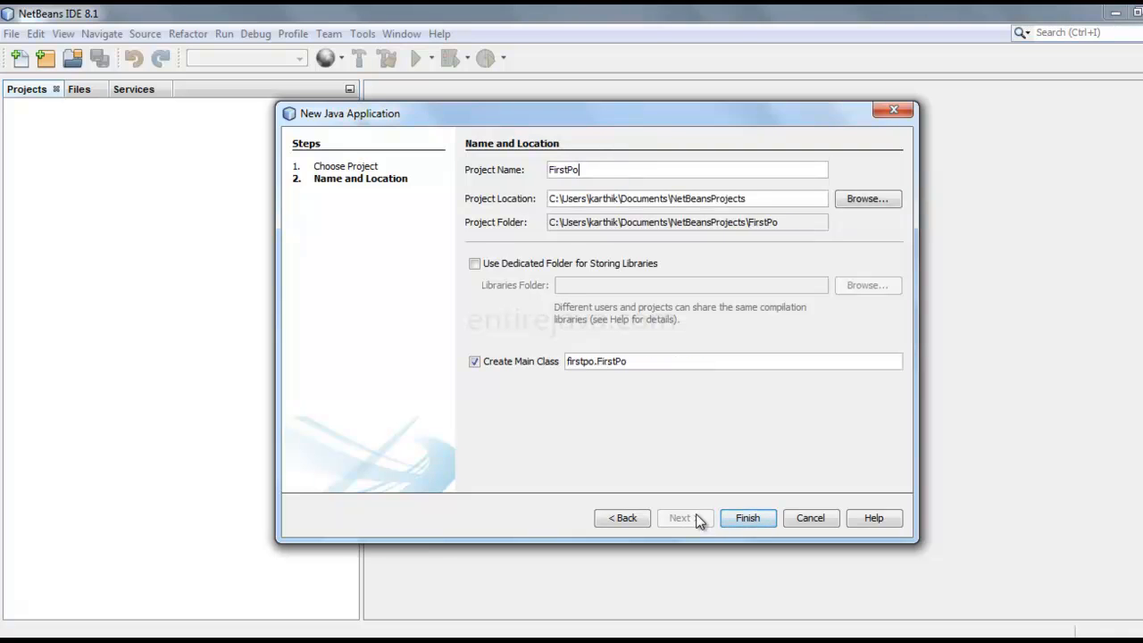
{"action": "left_click", "coordinate": [750, 519]}
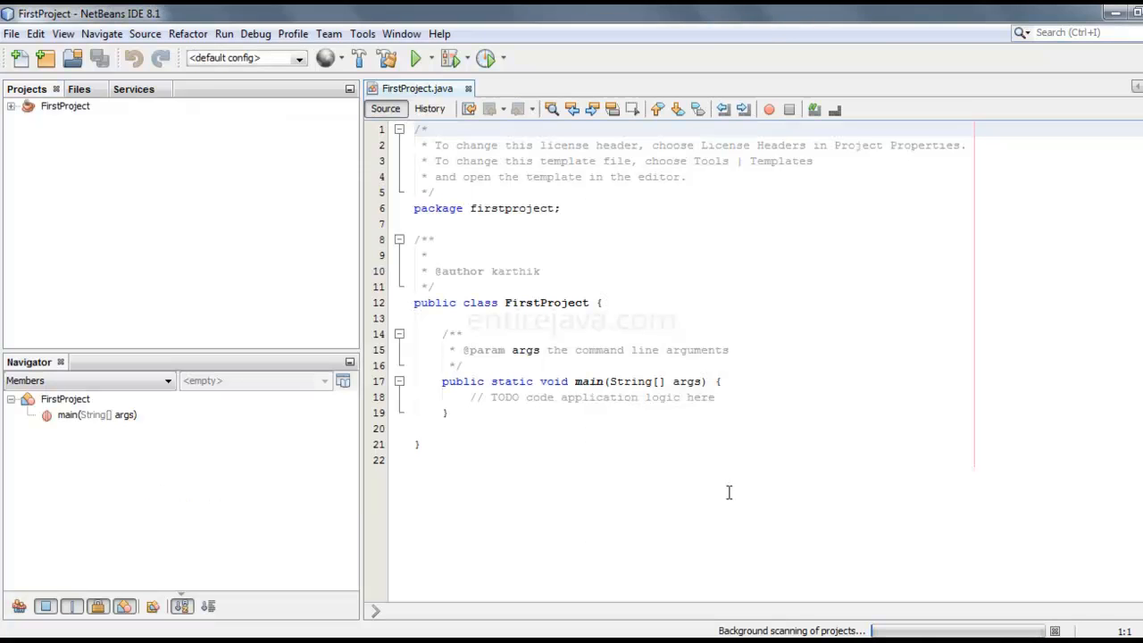
Step: Delete the license header, the author comment and the args parameter comment from FirstProject.java, including the extra blank line above main
{"action": "left_click_drag", "start_coordinate": [357, 309], "coordinate": [203, 310]}
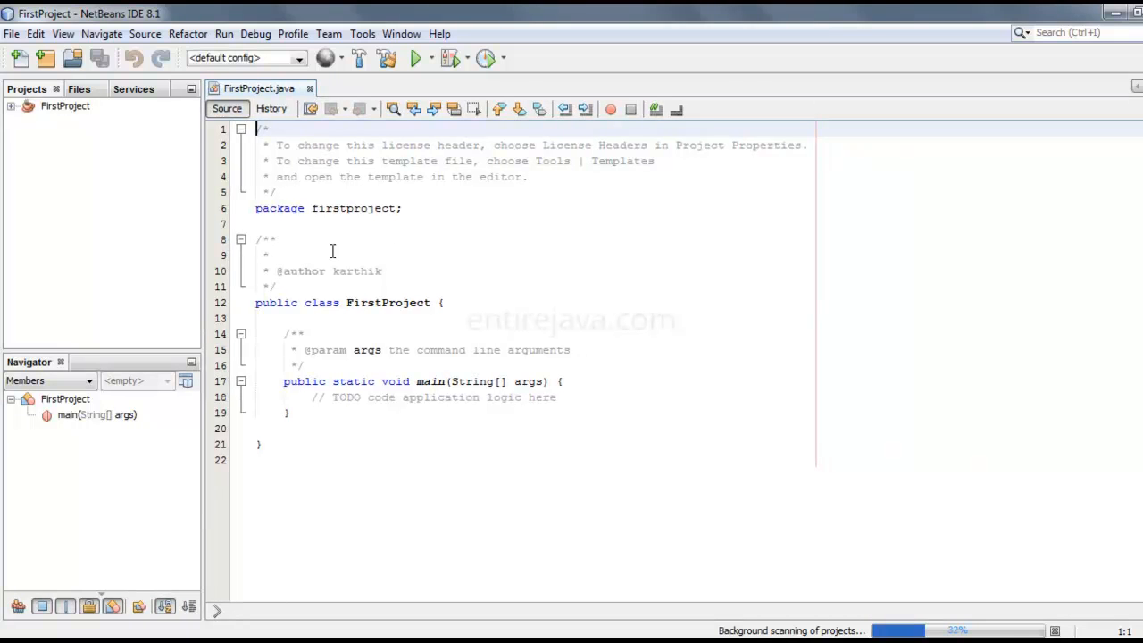
{"action": "left_click", "coordinate": [279, 194], "text": "shift"}
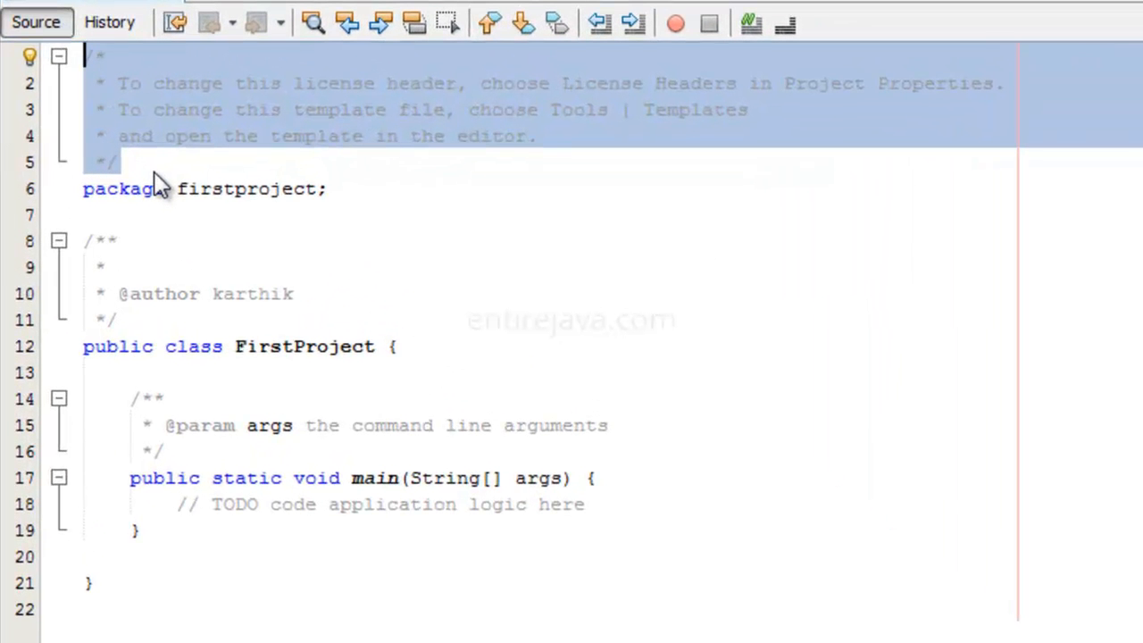
{"action": "key", "text": "Delete"}
{"action": "left_click_drag", "start_coordinate": [121, 214], "coordinate": [81, 134]}
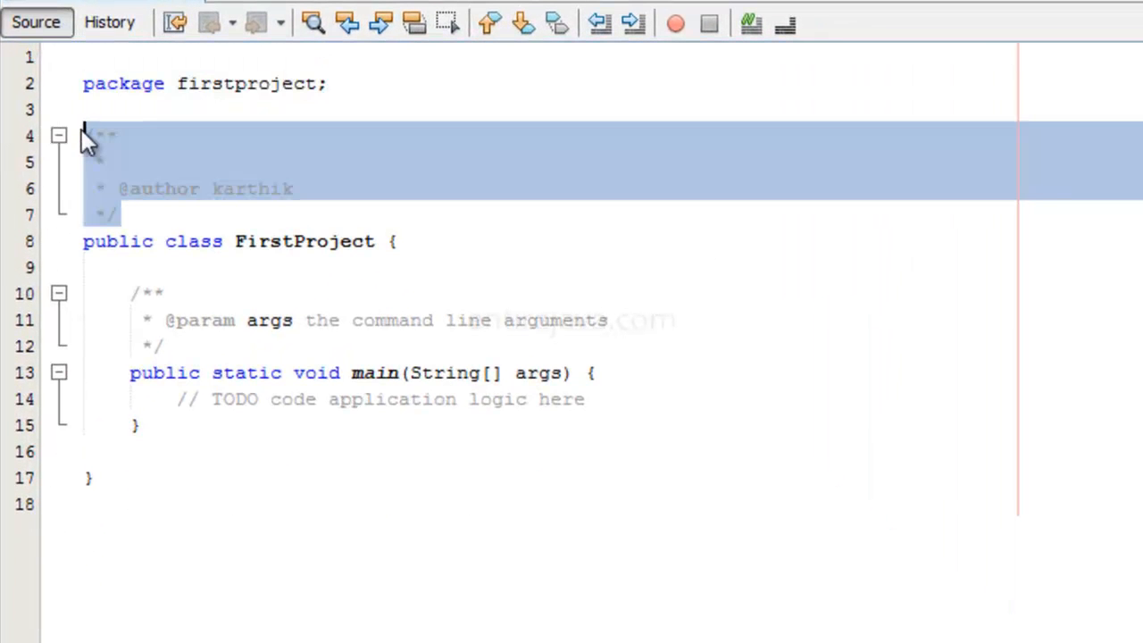
{"action": "key", "text": "Delete"}
{"action": "key", "text": "Delete"}
{"action": "left_click_drag", "start_coordinate": [168, 241], "coordinate": [54, 190]}
{"action": "key", "text": "Delete"}
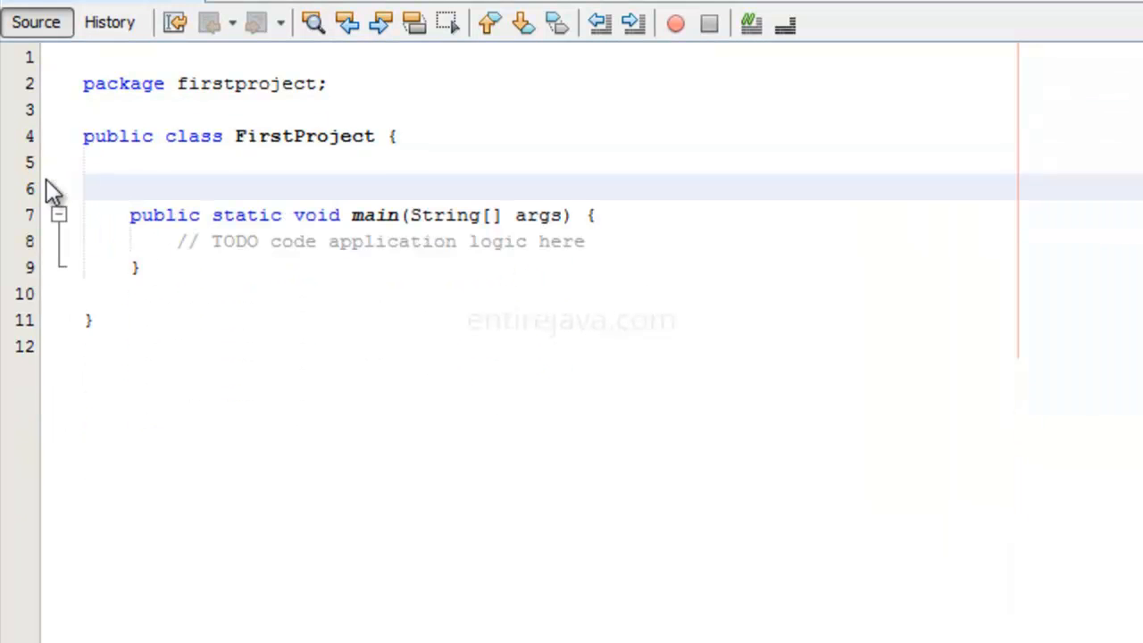
{"action": "key", "text": "BackSpace"}
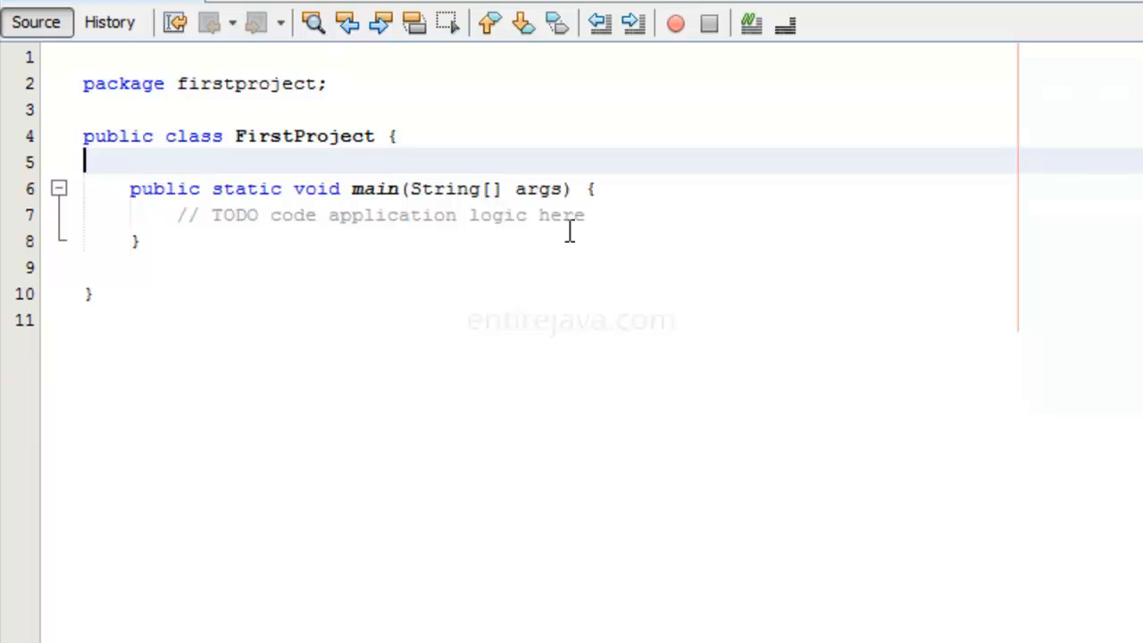
Step: Replace the TODO comment in the main method with an empty System.out.println() statement
{"action": "left_click_drag", "start_coordinate": [592, 217], "coordinate": [169, 216]}
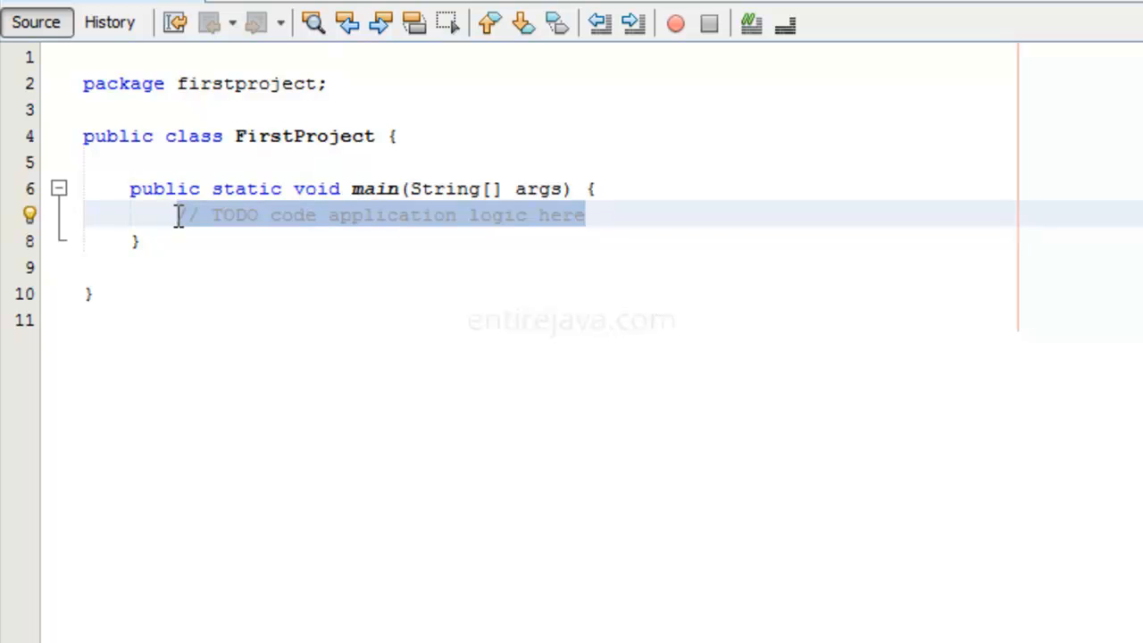
{"action": "type", "text": "Syst"}
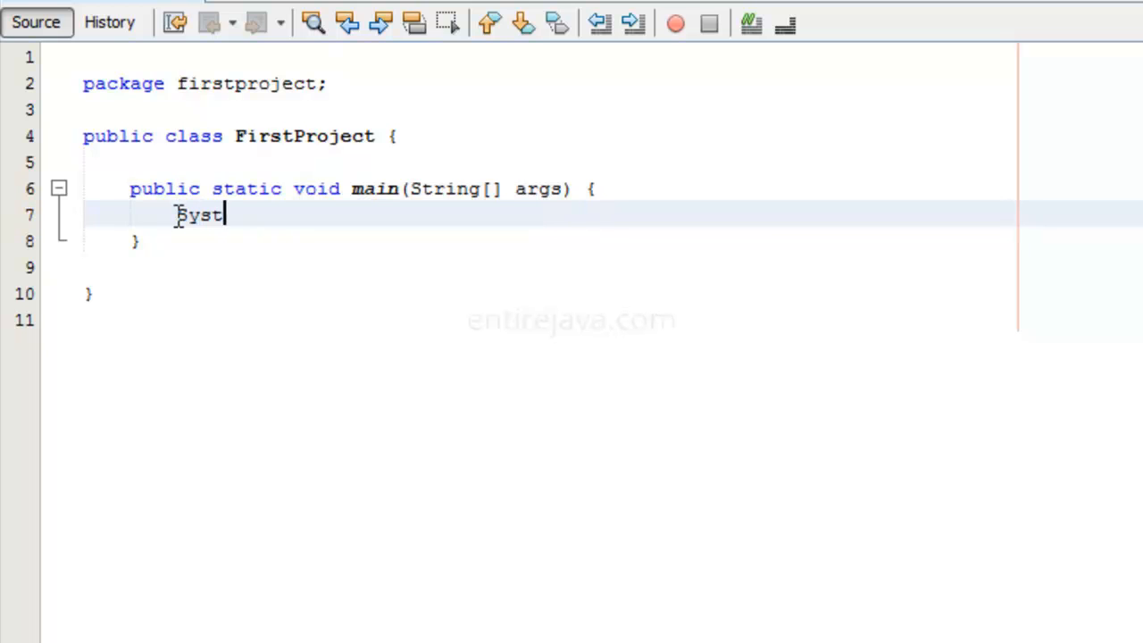
{"action": "type", "text": "em."}
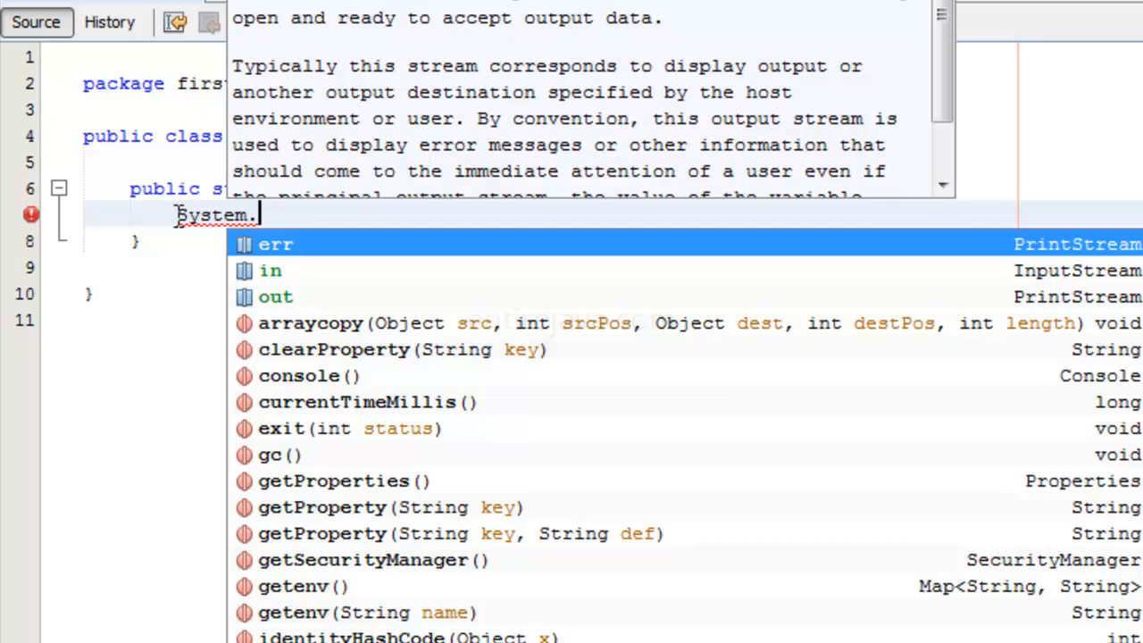
{"action": "key", "text": "Down"}
{"action": "key", "text": "Down"}
{"action": "key", "text": "Return"}
{"action": "type", "text": ".print"}
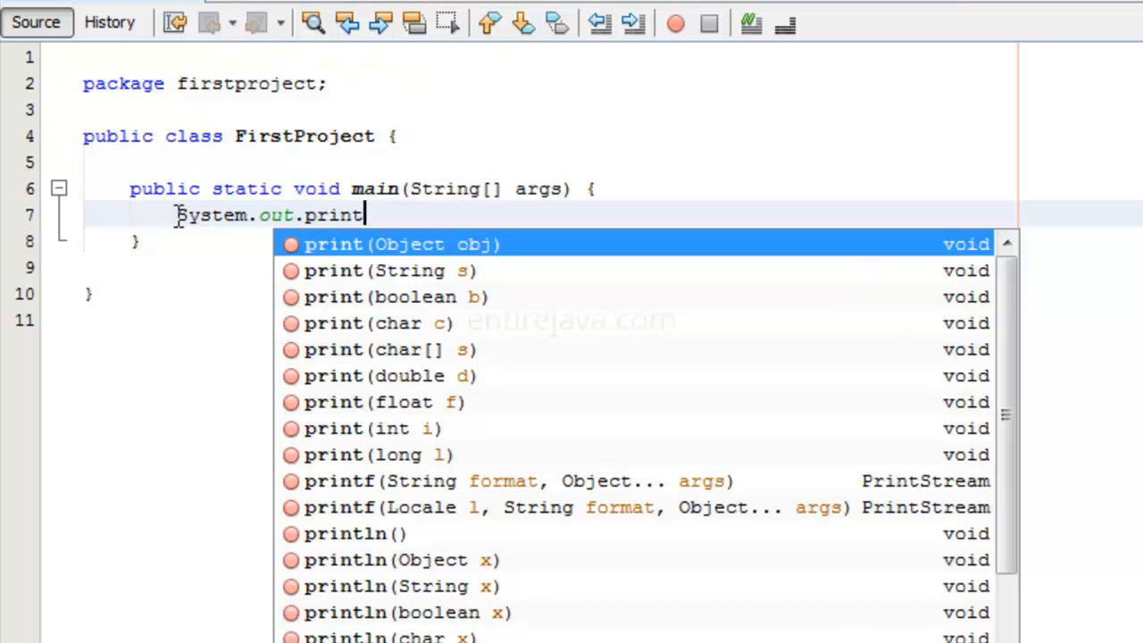
{"action": "type", "text": "ln"}
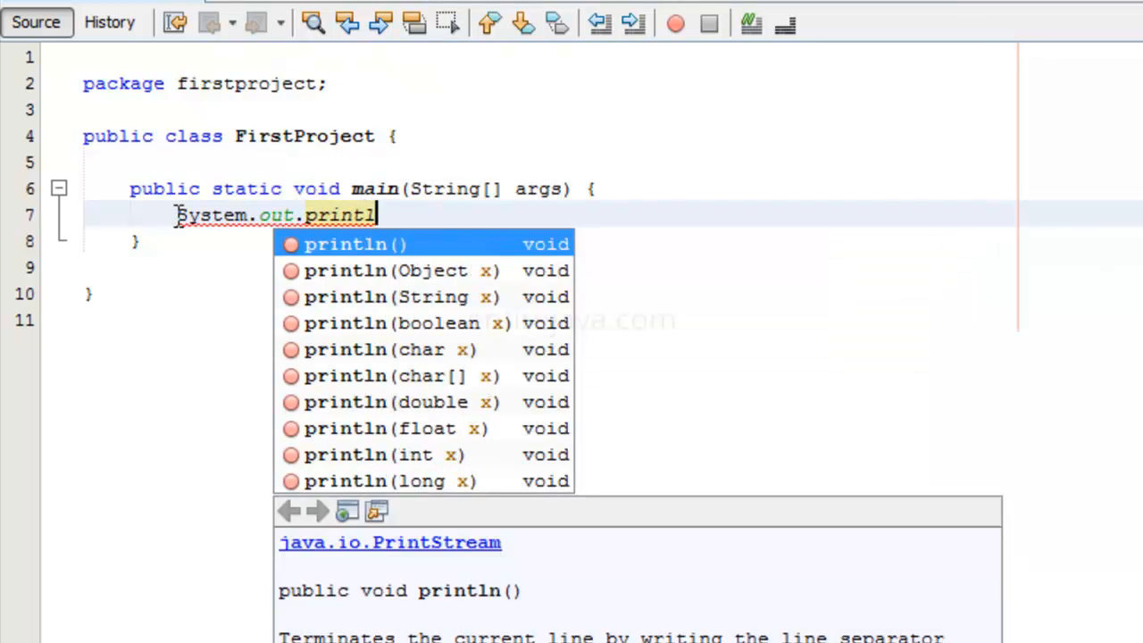
{"action": "key", "text": "Return"}
Step: Enter the string "Hello there!" as the println argument and save FirstProject.java
{"action": "key", "text": "Left"}
{"action": "key", "text": "Left"}
{"action": "type", "text": "\""}
{"action": "type", "text": "Hellow"}
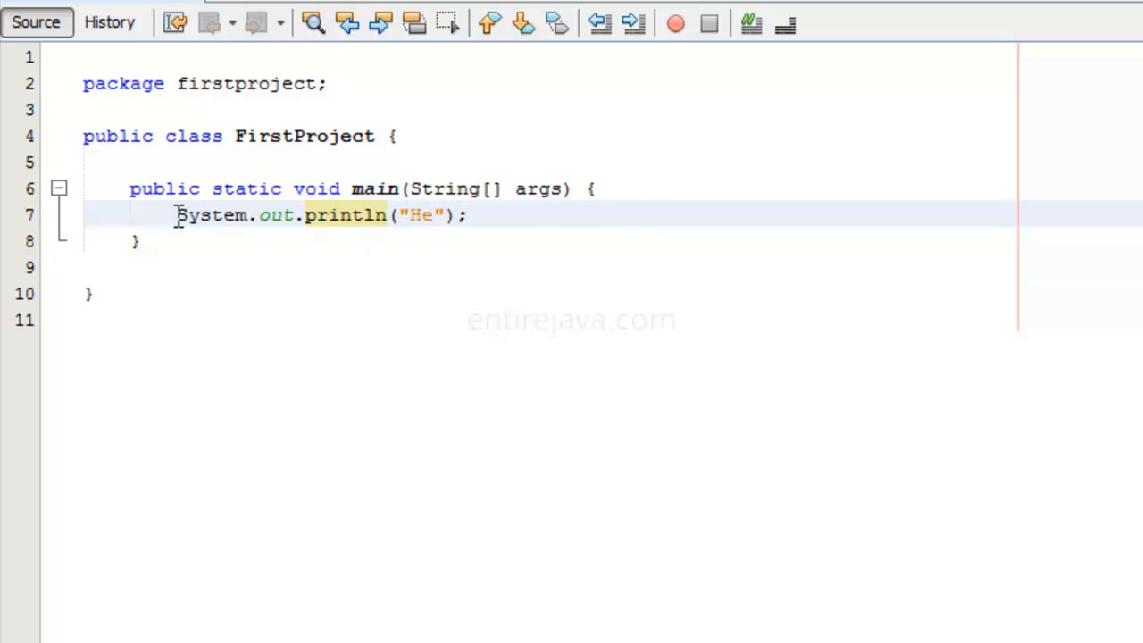
{"action": "key", "text": "BackSpace"}
{"action": "type", "text": "there!"}
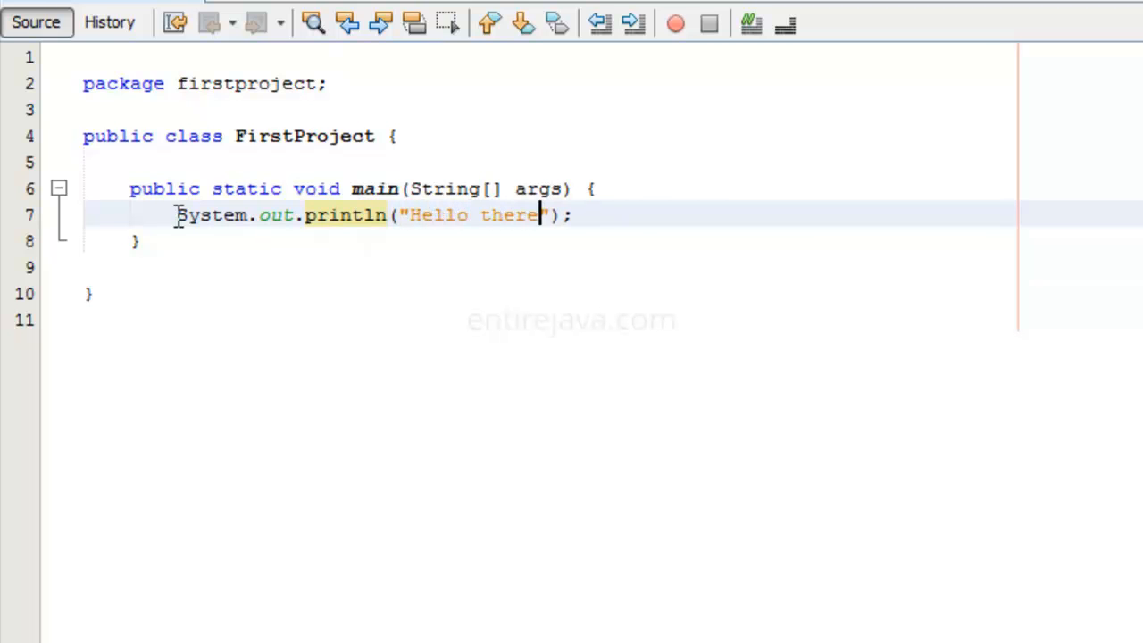
{"action": "key", "text": "ctrl+s"}
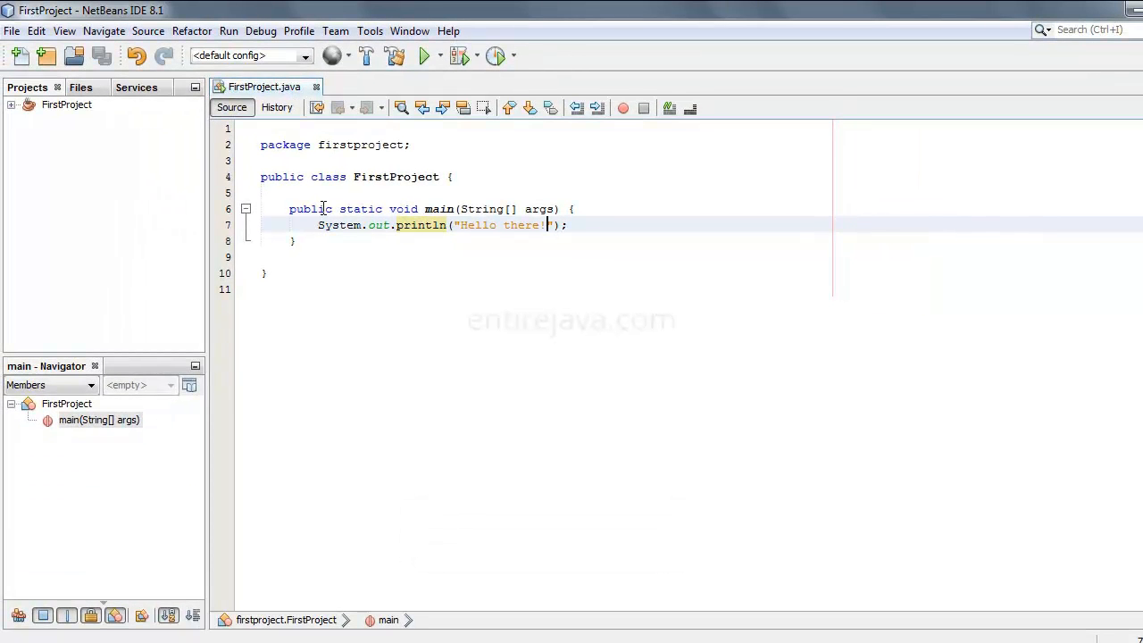
Step: Run the FirstProject project and examine the printed text and build status in its output
{"action": "left_click", "coordinate": [426, 57]}
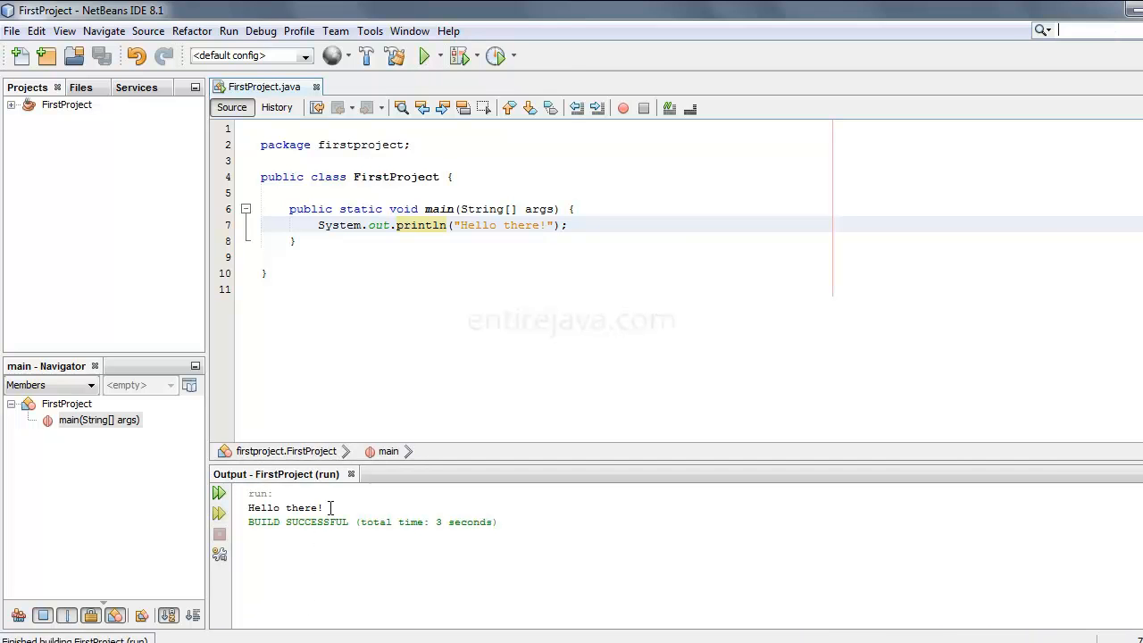
{"action": "left_click_drag", "start_coordinate": [280, 507], "coordinate": [242, 505]}
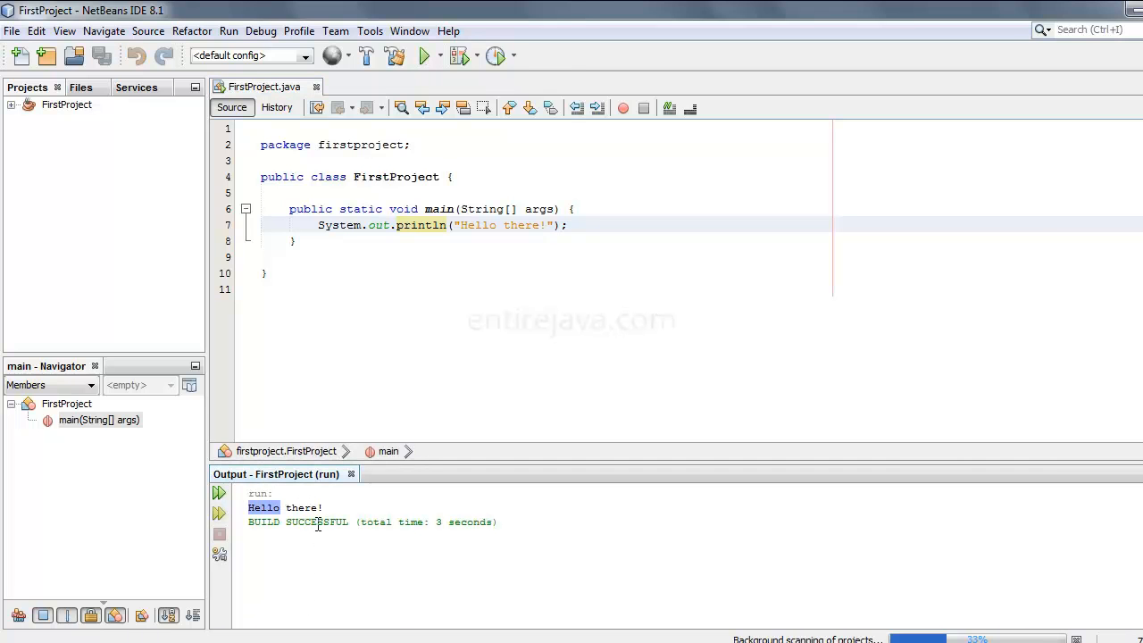
{"action": "left_click_drag", "start_coordinate": [328, 508], "coordinate": [238, 508]}
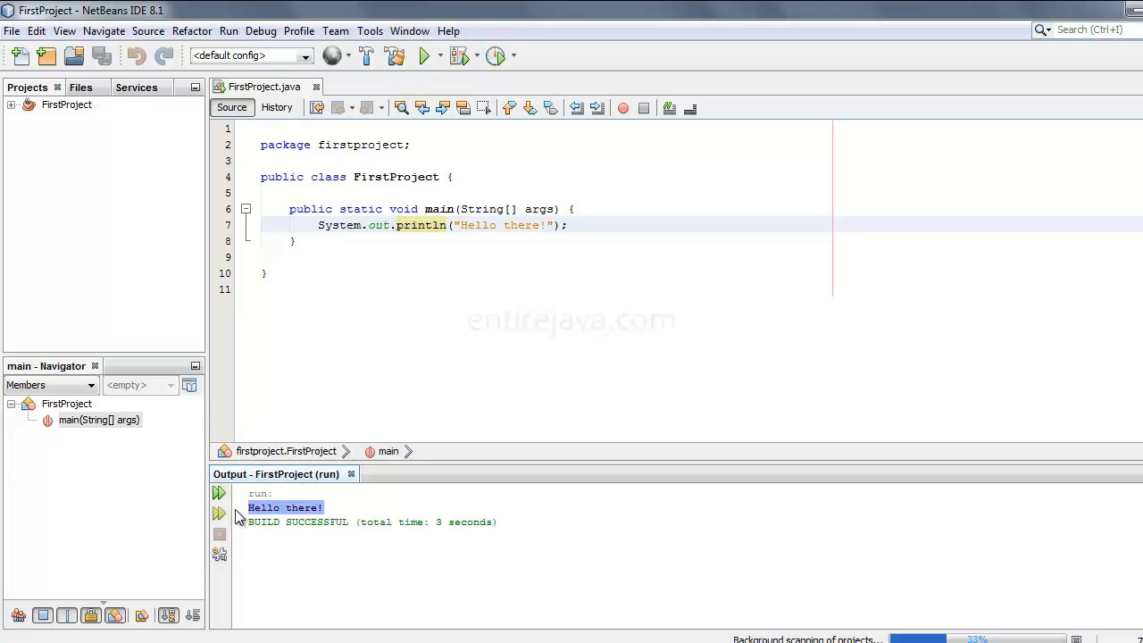
{"action": "left_click_drag", "start_coordinate": [250, 523], "coordinate": [351, 525]}
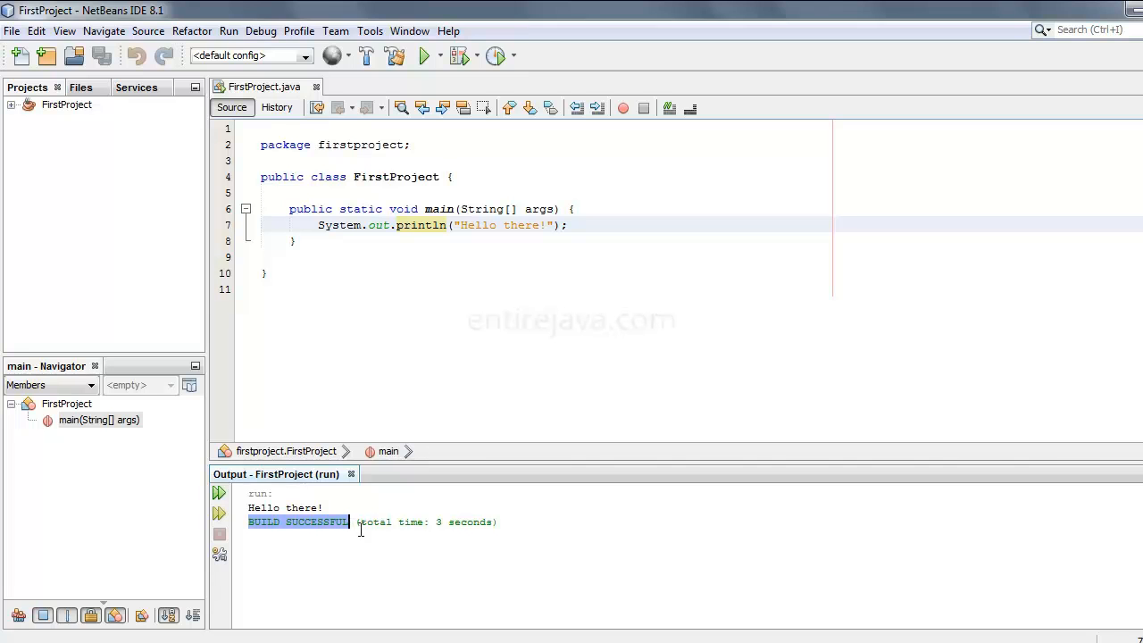
{"action": "left_click_drag", "start_coordinate": [337, 509], "coordinate": [242, 494]}
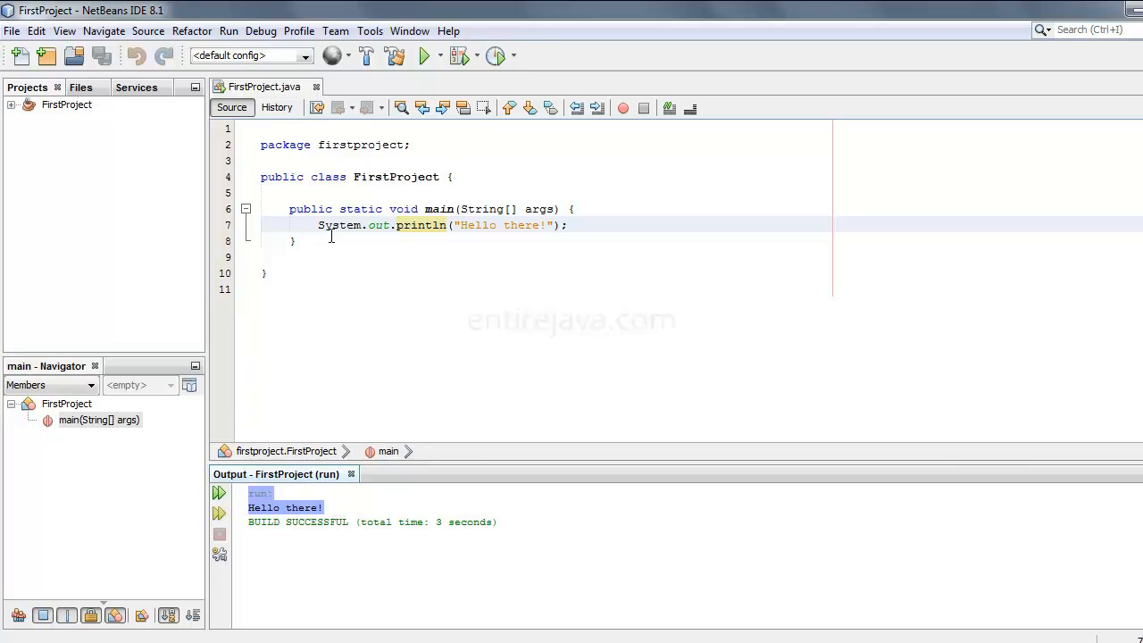
Step: Add the stray text "sdfjlsj" after the println statement to demonstrate a syntax error, and remove it again
{"action": "left_click", "coordinate": [579, 225]}
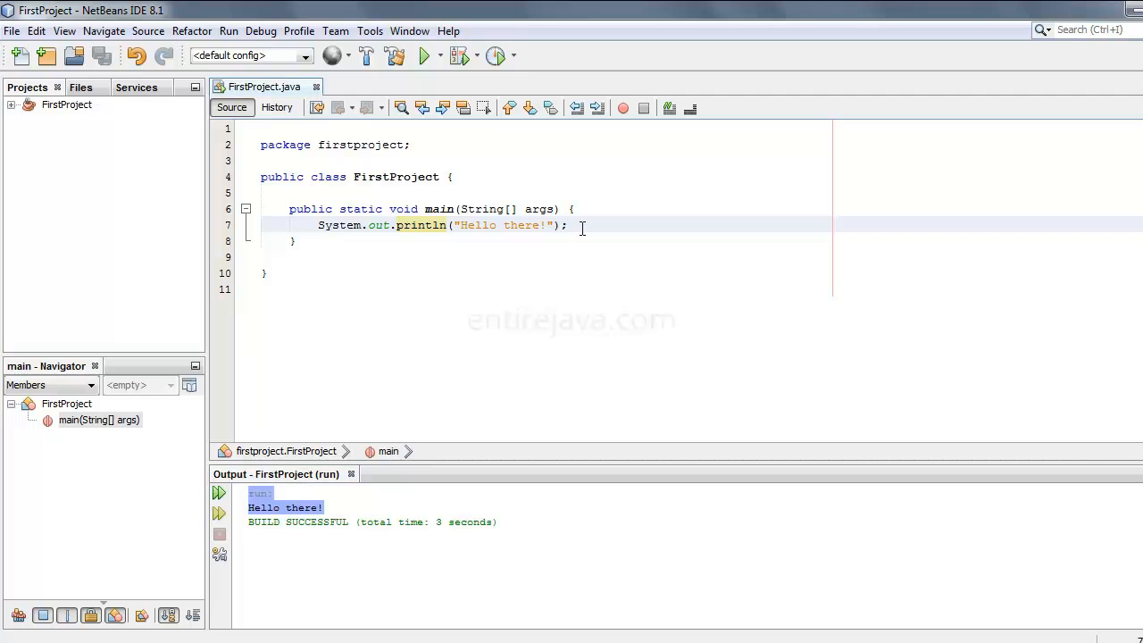
{"action": "type", "text": "sdfjlsj"}
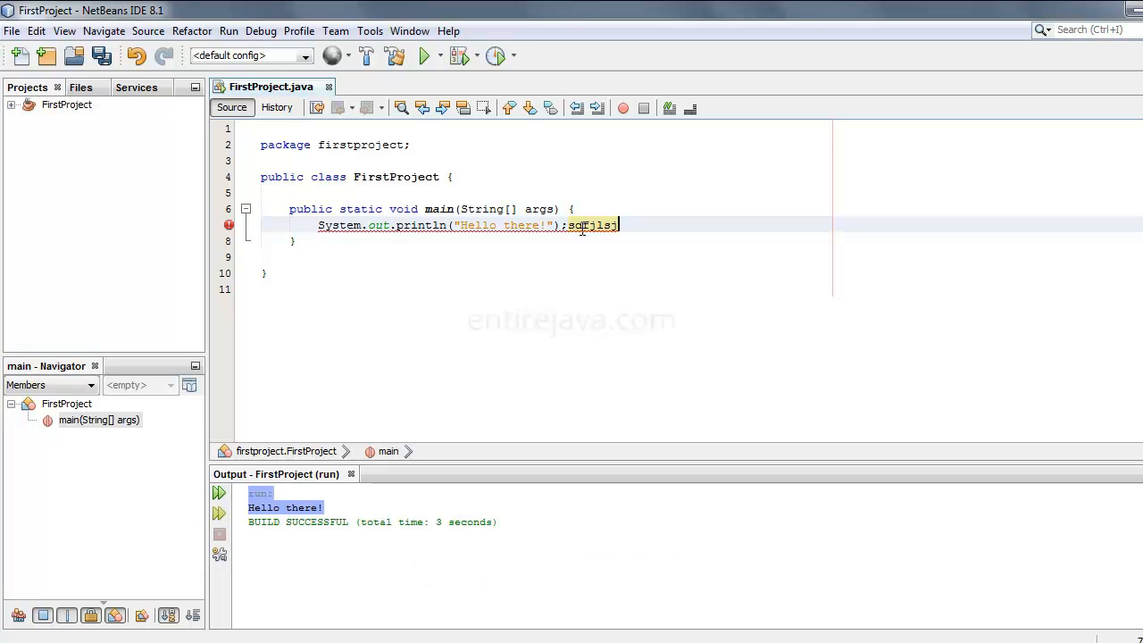
{"action": "key", "text": "BackSpace"}
{"action": "key", "text": "BackSpace"}
{"action": "key", "text": "BackSpace"}
{"action": "key", "text": "BackSpace"}
{"action": "key", "text": "BackSpace"}
{"action": "key", "text": "BackSpace"}
{"action": "key", "text": "BackSpace"}
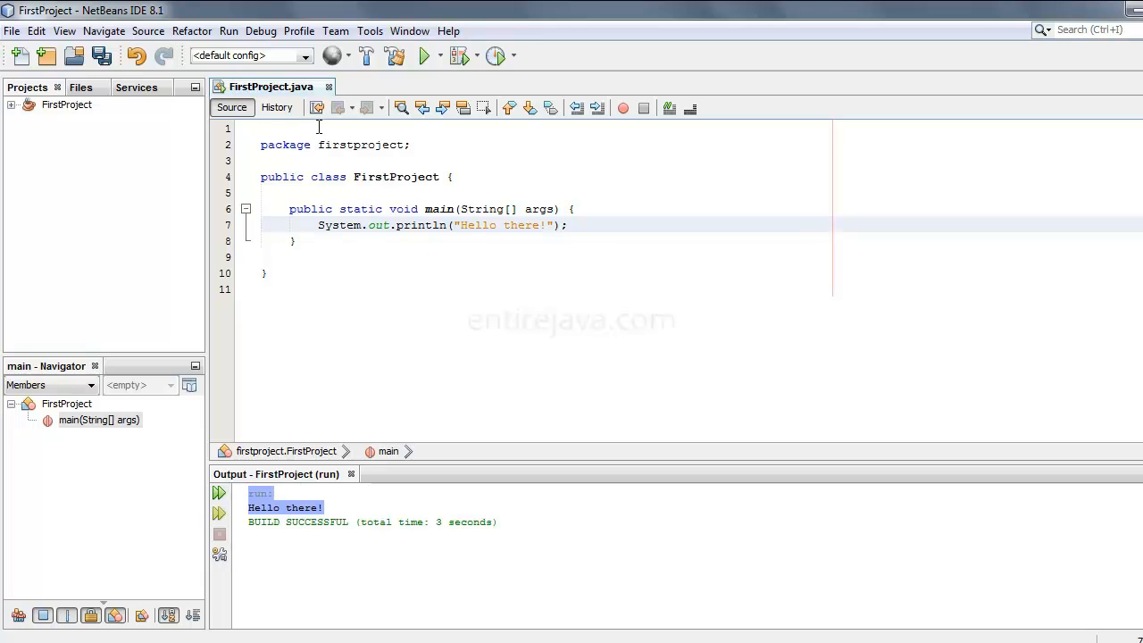
Step: Highlight the package declaration in FirstProject.java to examine it
{"action": "left_click_drag", "start_coordinate": [433, 145], "coordinate": [254, 149]}
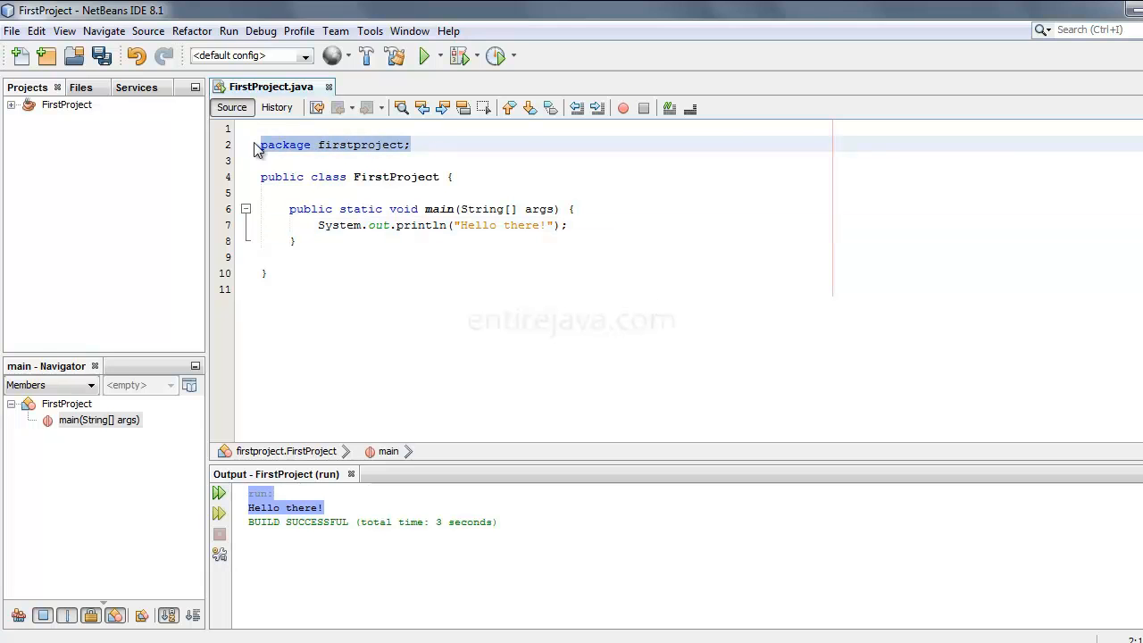